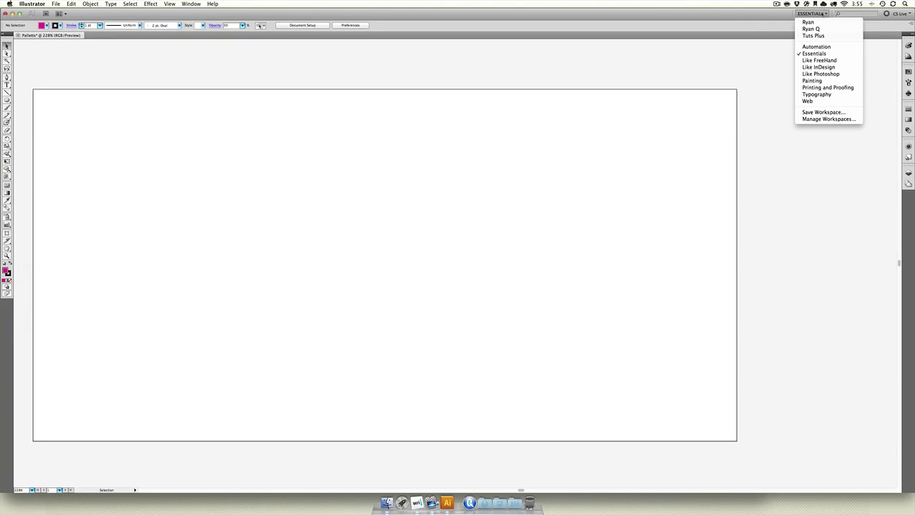
Switch to the saved custom workspace and draw two squares side by side, about 2.32 in and 2.38 in wide
left_click(819, 33)
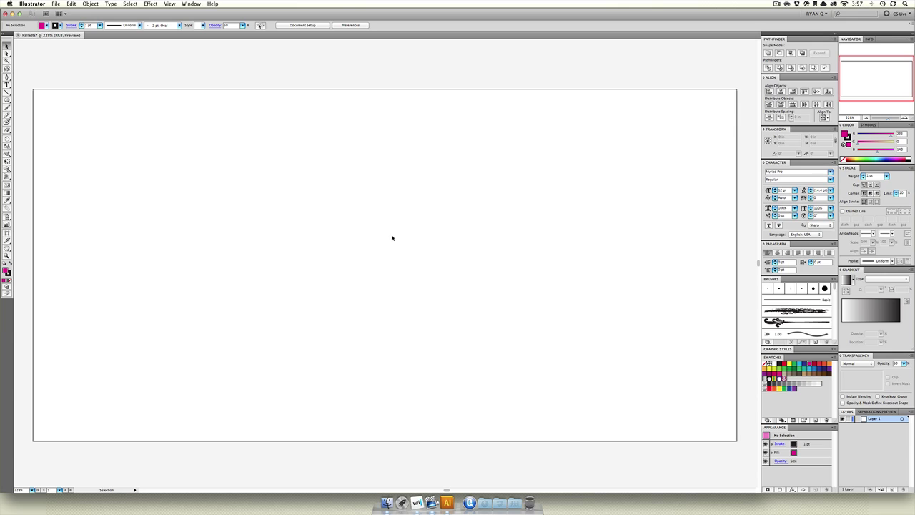
left_click_drag(7, 100, 36, 101)
left_click_drag(196, 158, 333, 294)
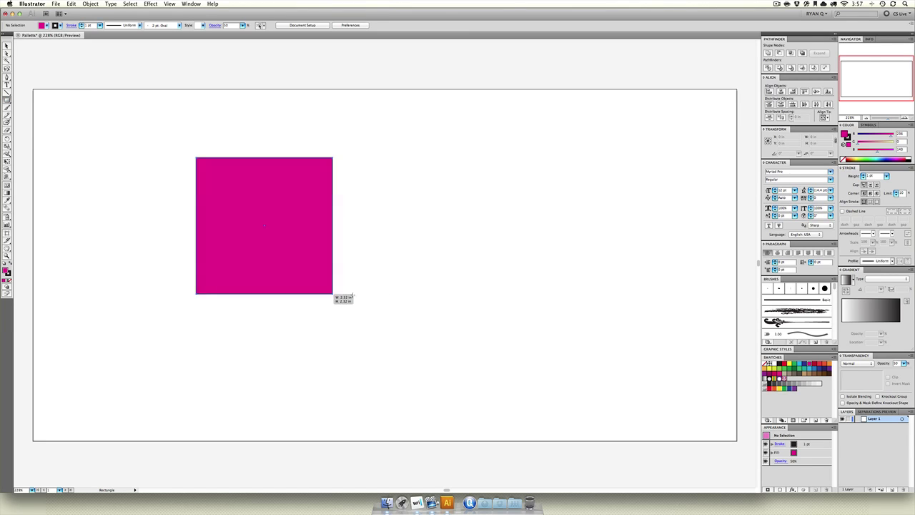
left_click_drag(430, 155, 570, 293)
Draw a circle about 1.25 in wide beside the left square and one about 1.41 in wide beside the right square
left_click_drag(8, 101, 36, 116)
left_click_drag(77, 224, 152, 298)
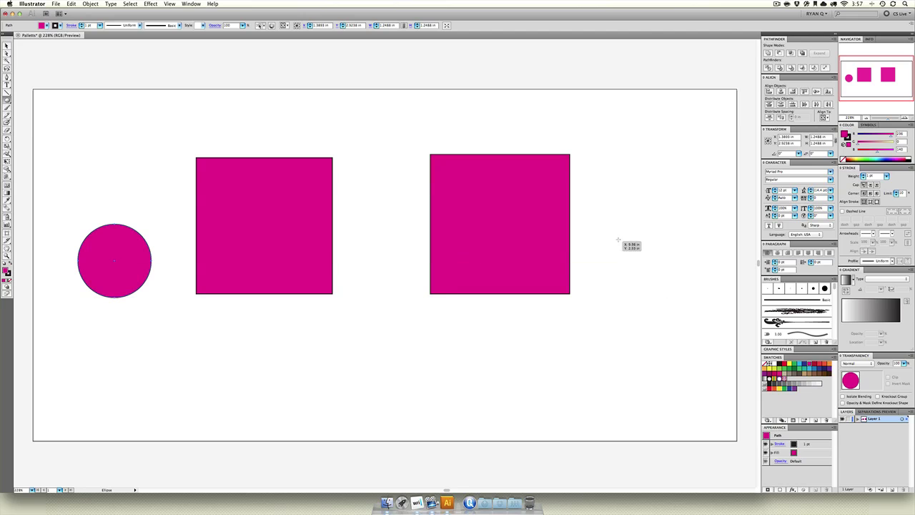
left_click_drag(640, 266, 700, 348)
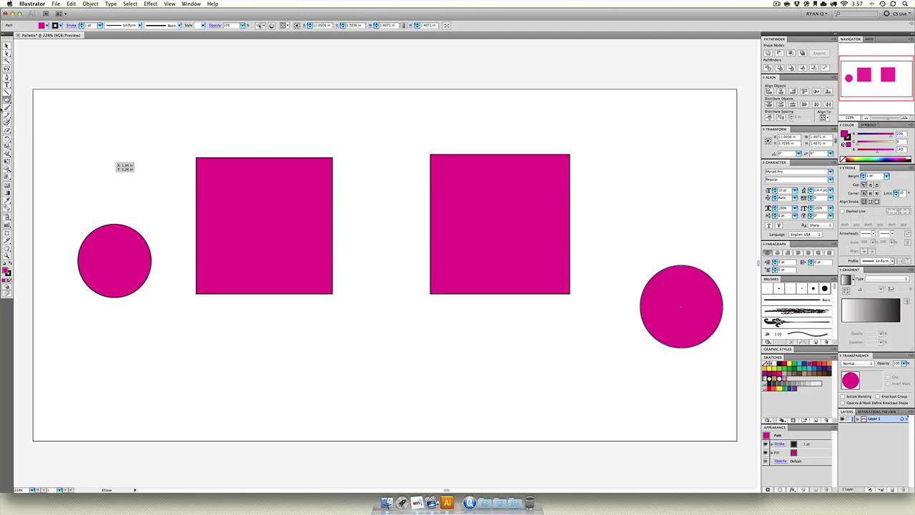
Fill the left circle green, the left square red, the right square blue and the right circle black
key("v")
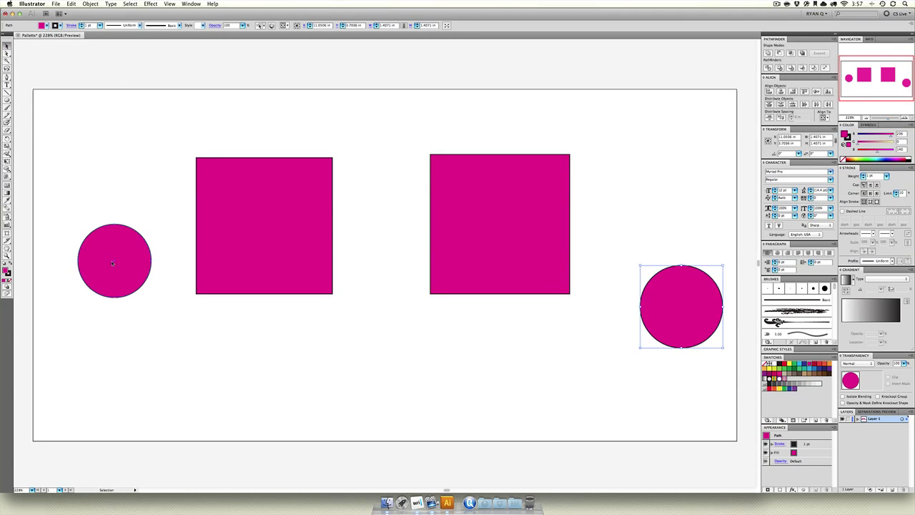
left_click(133, 286)
left_click(794, 366)
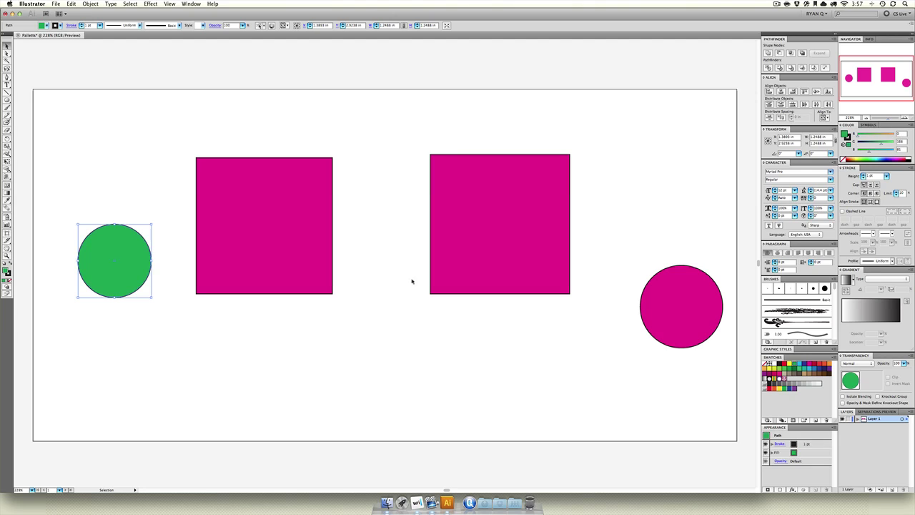
left_click(262, 216)
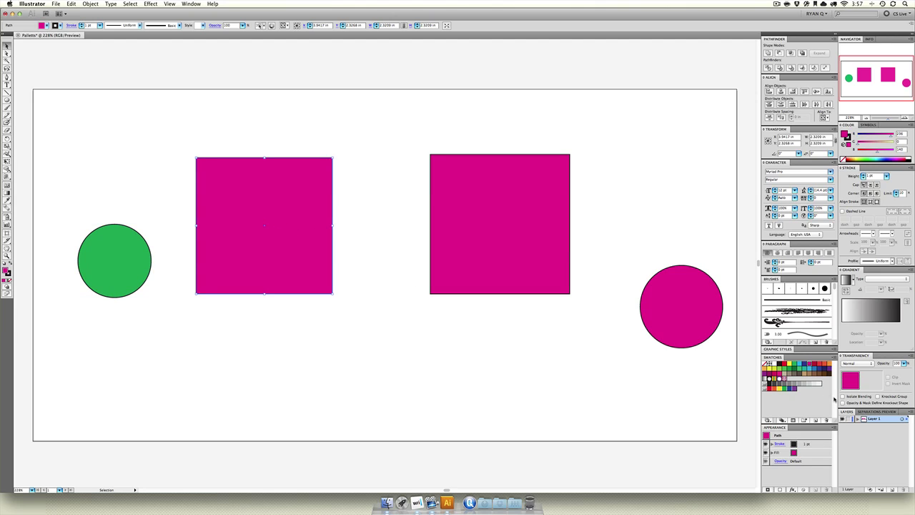
left_click(783, 364)
left_click(523, 264)
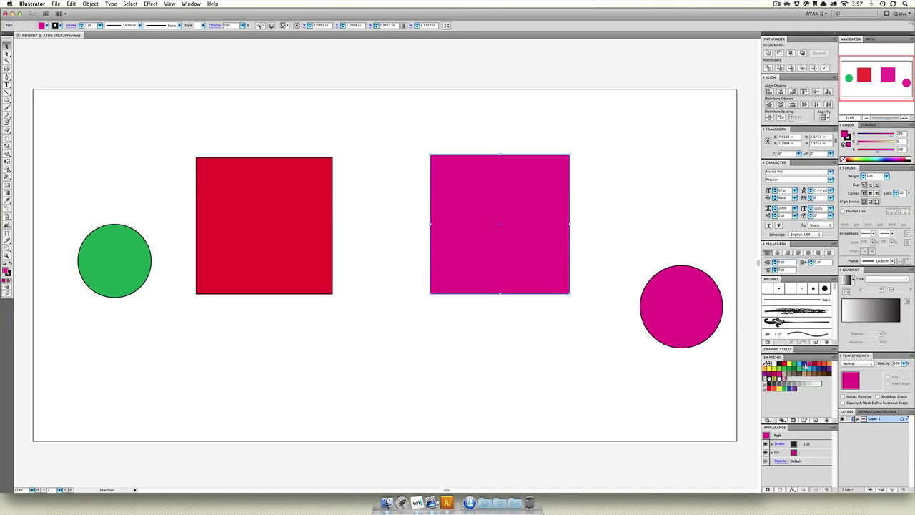
left_click(806, 365)
left_click(701, 312)
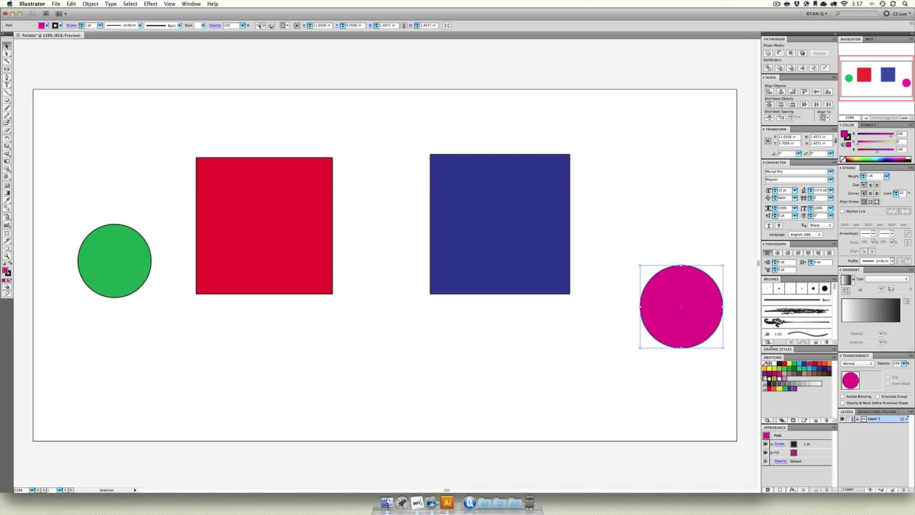
left_click(771, 365)
left_click(610, 364)
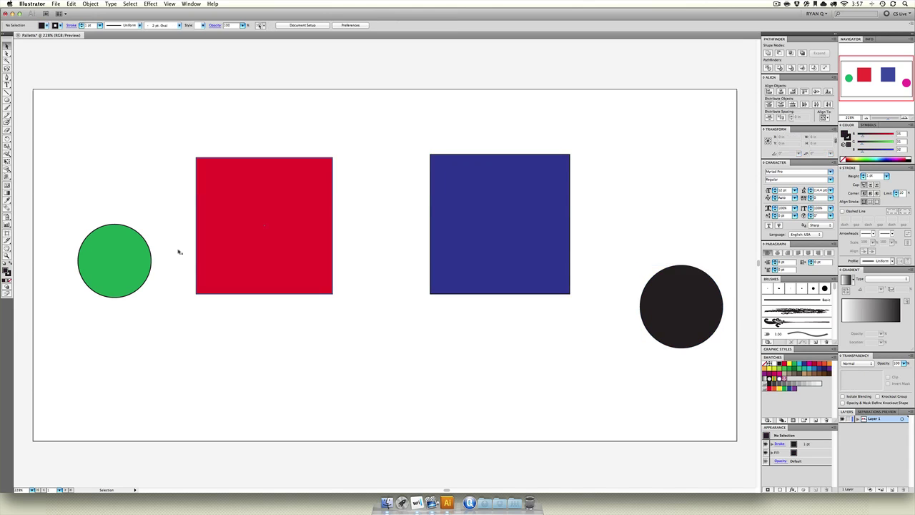
Move the green circle below the red square and the black circle below the blue square
left_click_drag(115, 261, 275, 375)
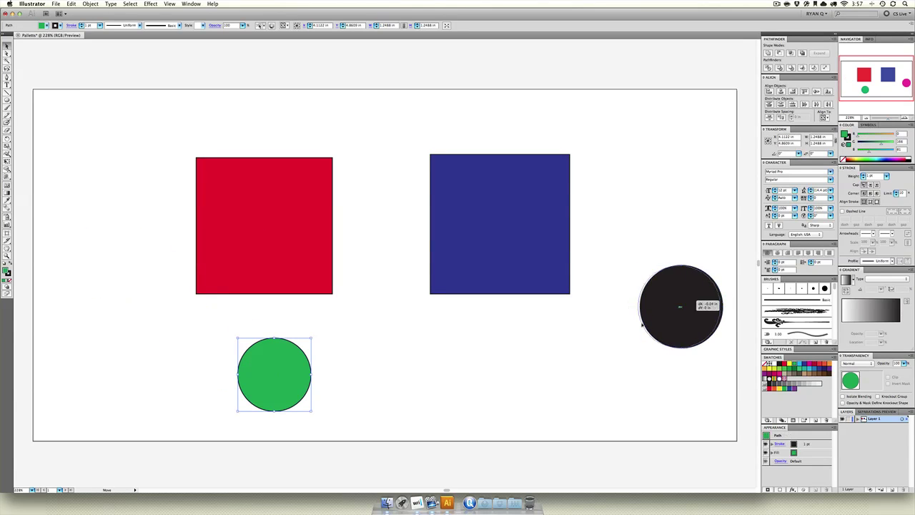
left_click_drag(683, 304, 490, 372)
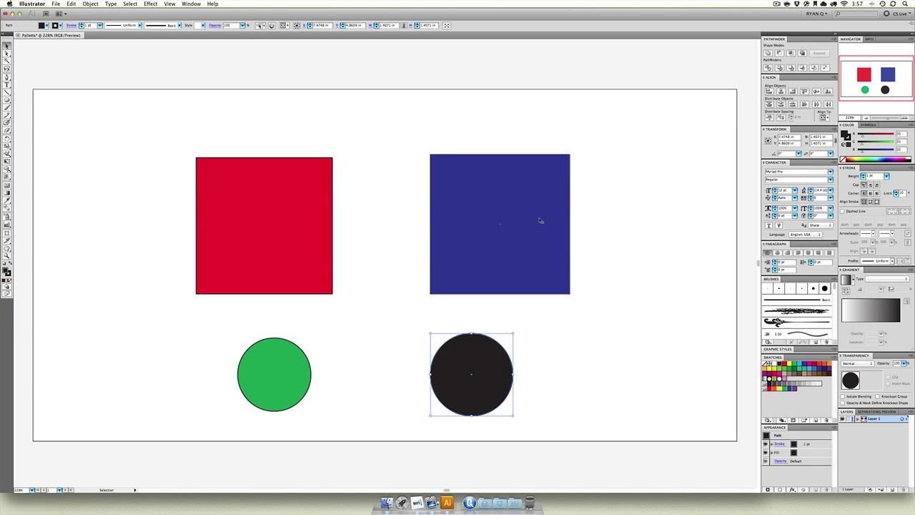
left_click_drag(270, 370, 247, 365)
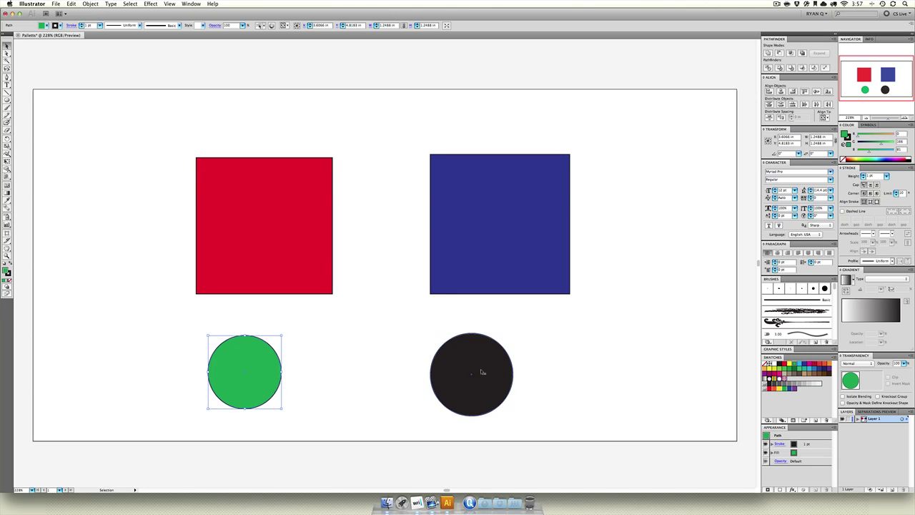
left_click_drag(482, 372, 513, 372)
left_click(536, 322)
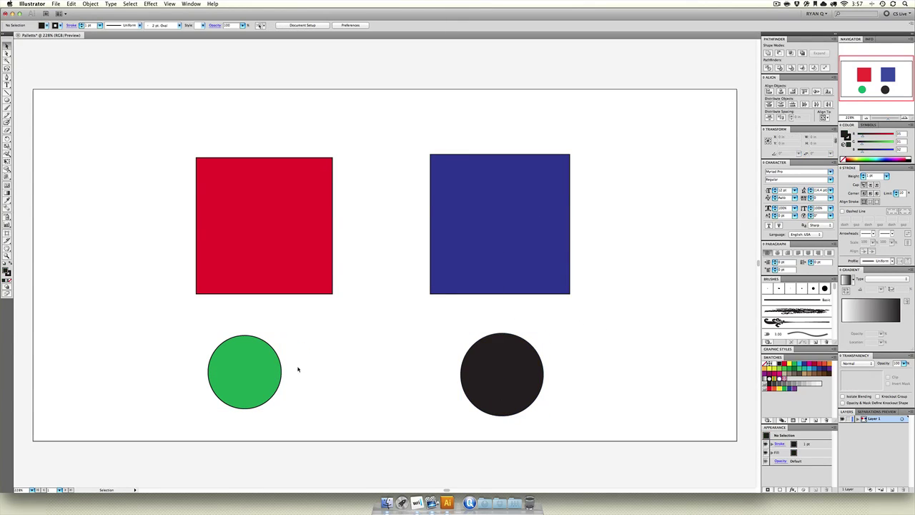
Set the opacity of all four shapes to 70%
left_click_drag(175, 174, 628, 434)
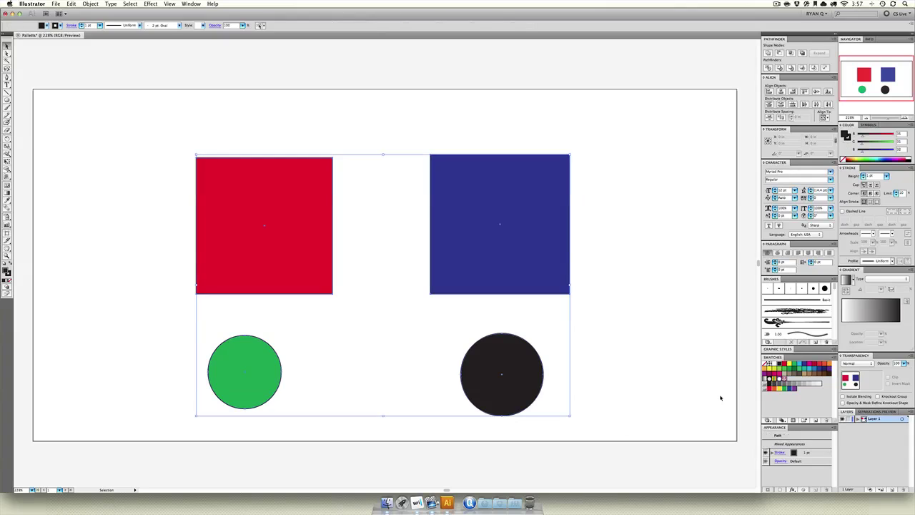
left_click(905, 363)
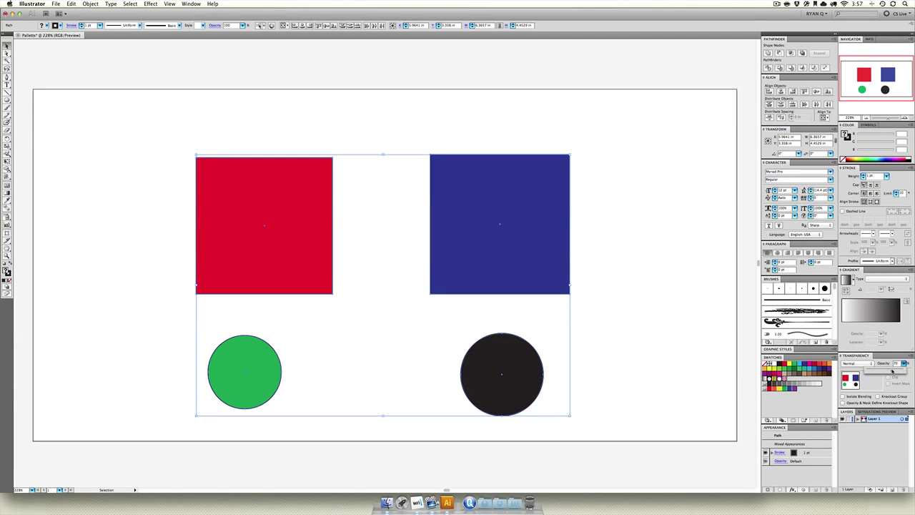
left_click_drag(893, 371, 893, 370)
left_click(422, 136)
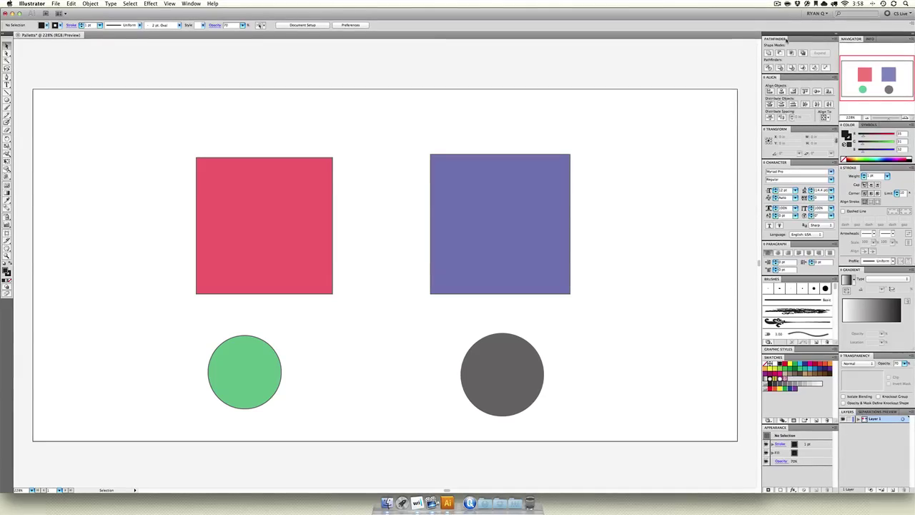
Float the Pathfinder panel over the artboard's upper edge and overlap the two squares near the artboard's centre
left_click_drag(774, 38, 364, 84)
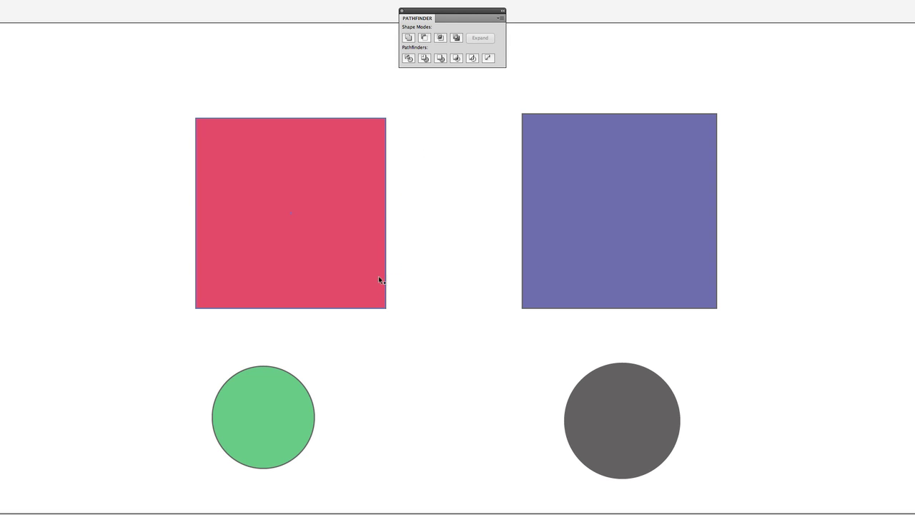
left_click_drag(356, 227, 410, 178)
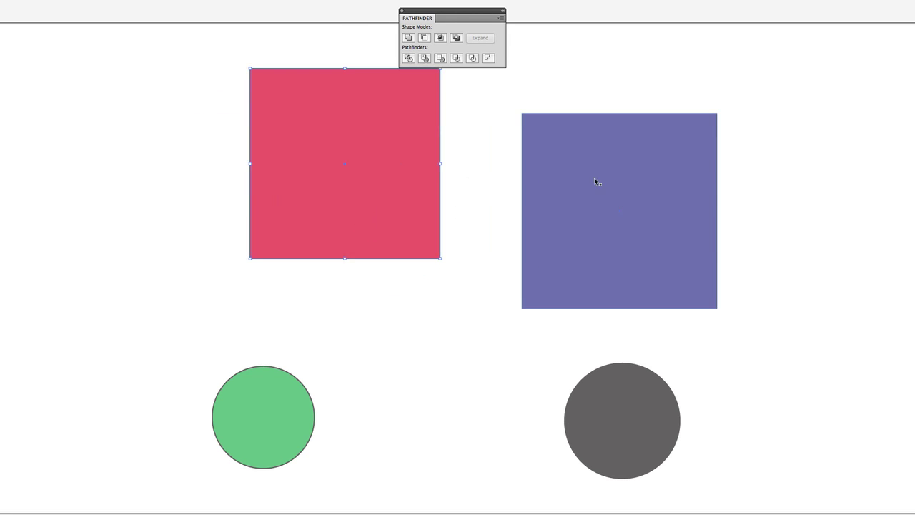
left_click_drag(620, 183, 417, 219)
left_click(605, 237)
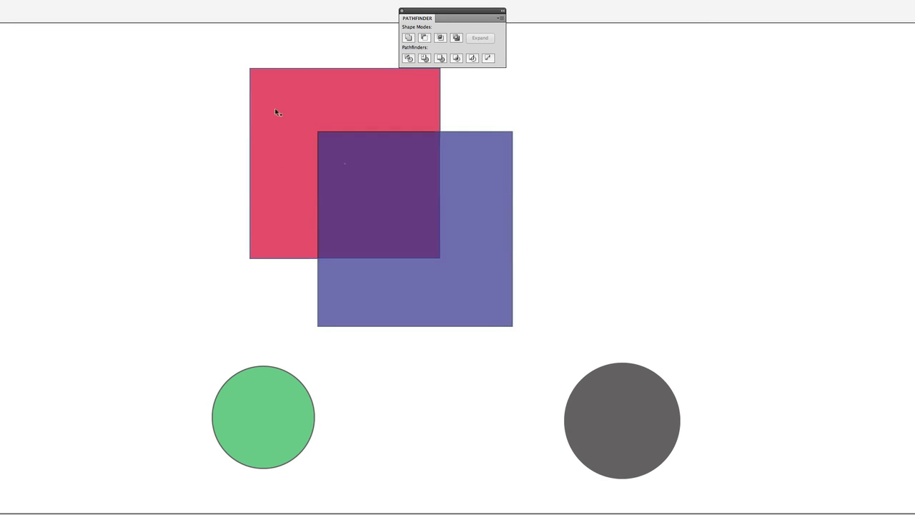
left_click_drag(187, 30, 582, 300)
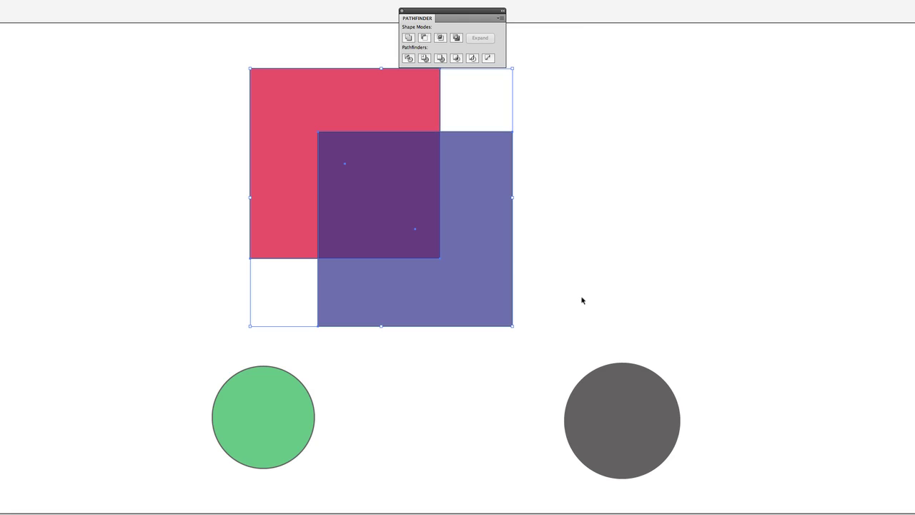
left_click_drag(512, 233, 571, 268)
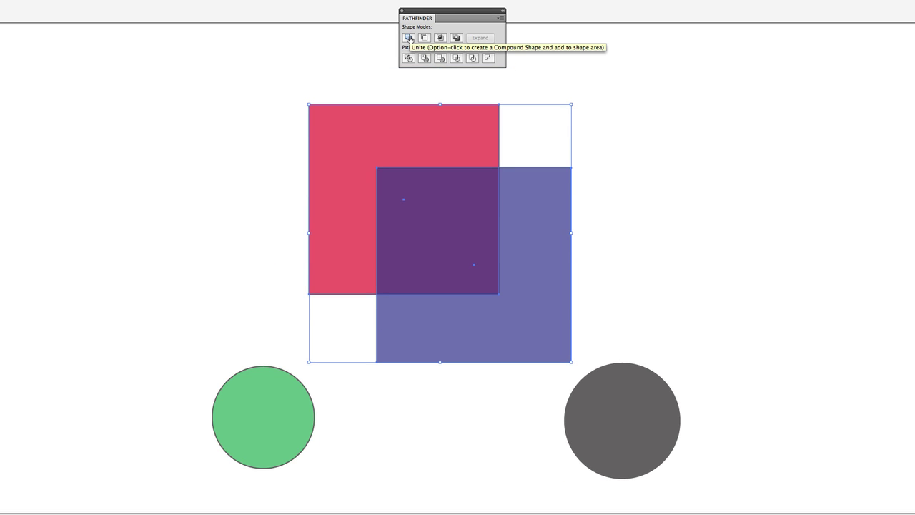
Unite the two overlapping squares into a single shape and undo the union
left_click(409, 38)
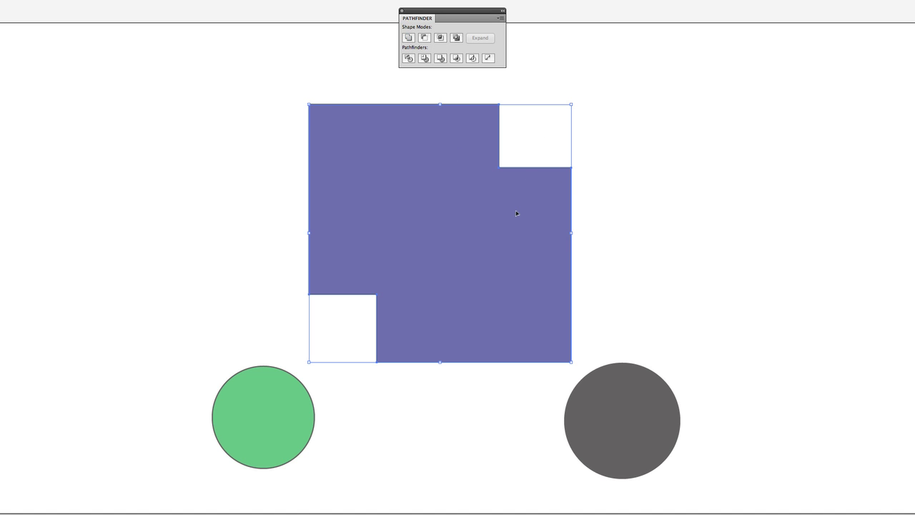
key("super+z")
left_click(597, 141)
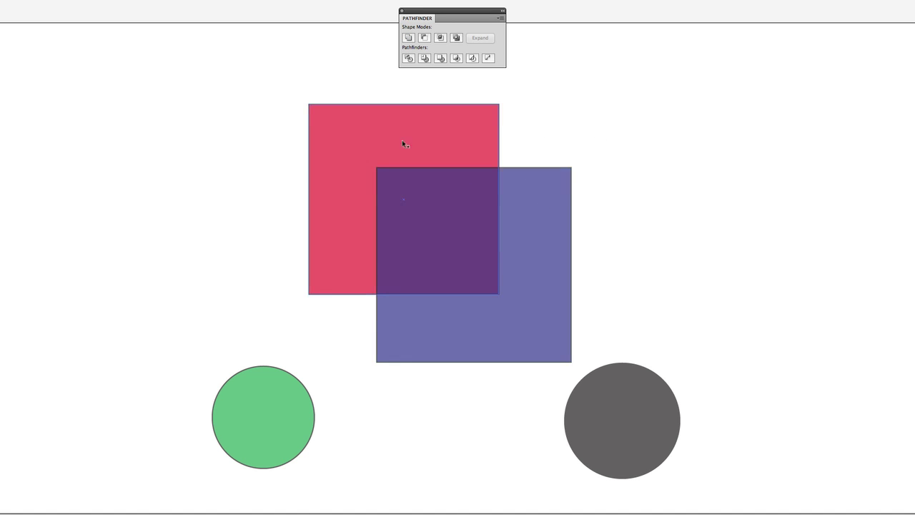
left_click(519, 244)
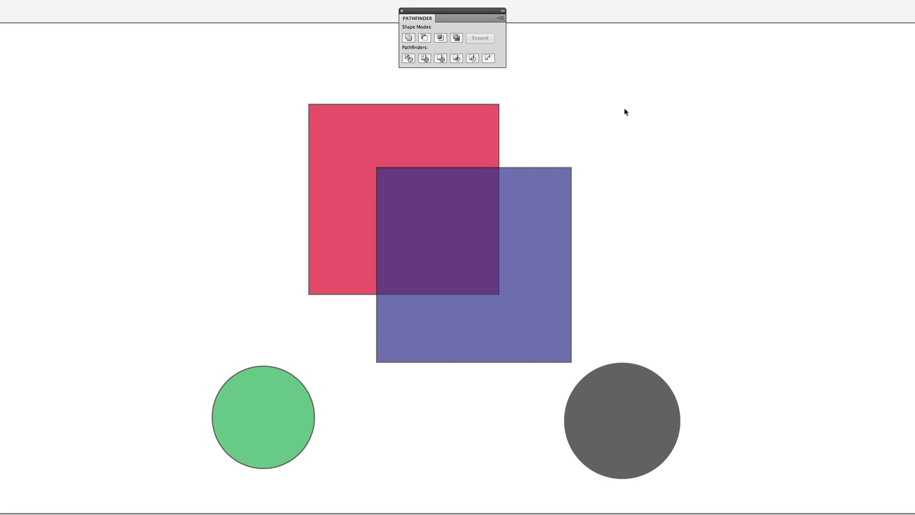
Repeat the Unite operation on the red and blue squares twice, undoing it each time
left_click_drag(625, 110, 264, 252)
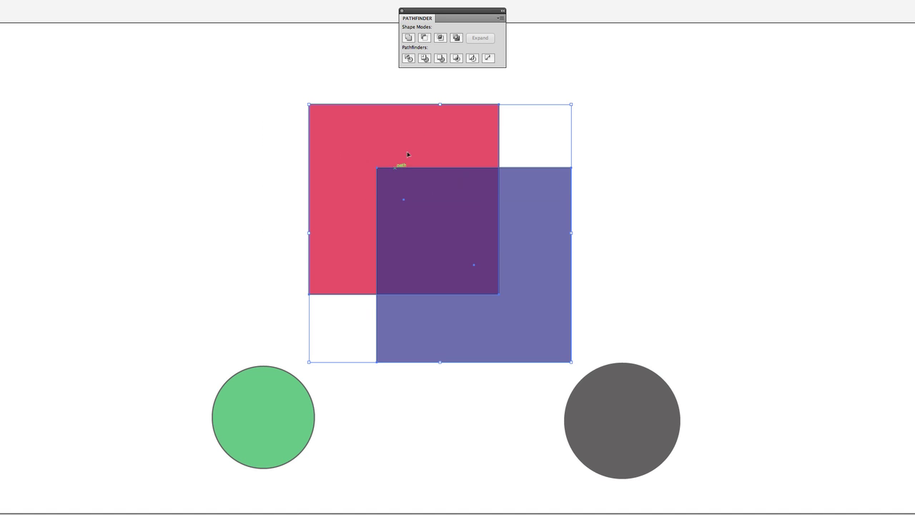
left_click(408, 37)
left_click(282, 101)
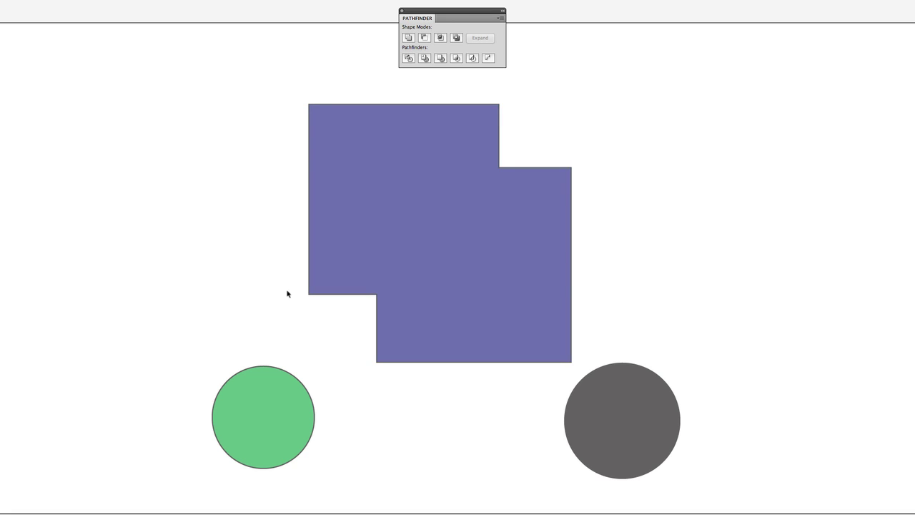
key("ctrl+z")
left_click(252, 281)
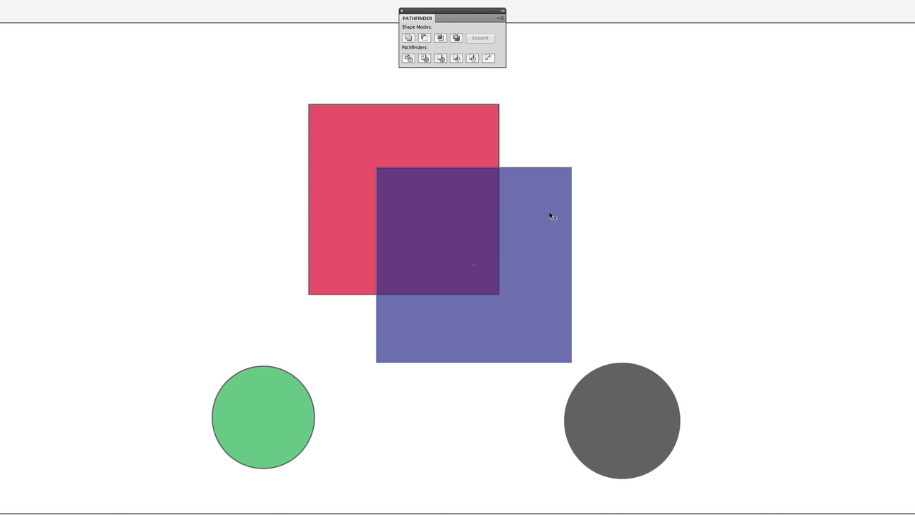
left_click_drag(600, 87, 235, 285)
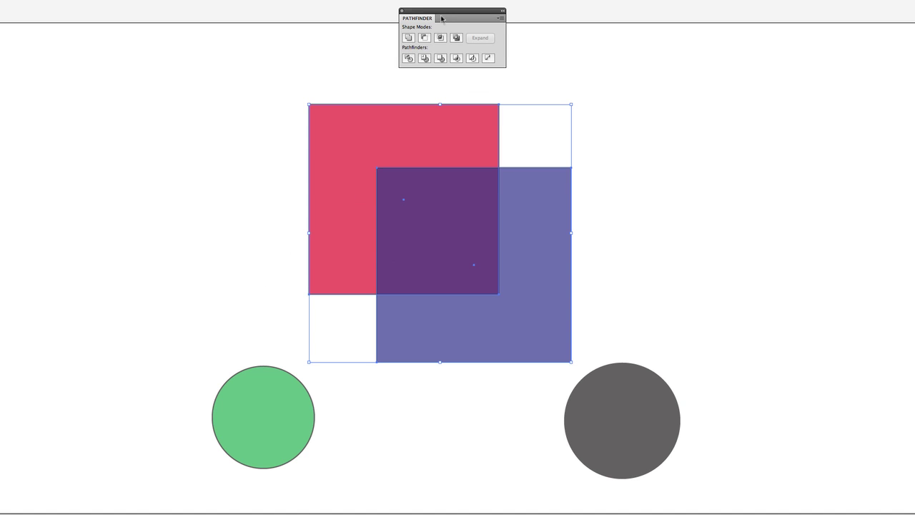
left_click(406, 36)
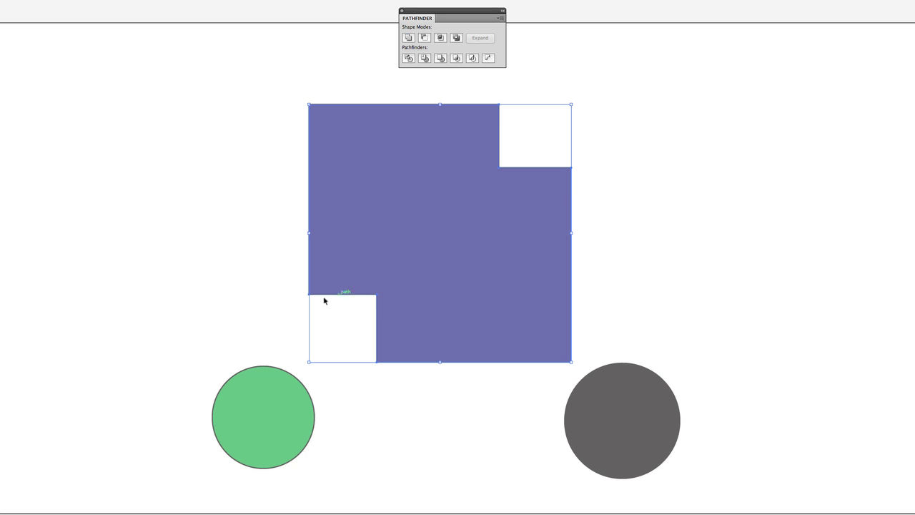
key("ctrl+z")
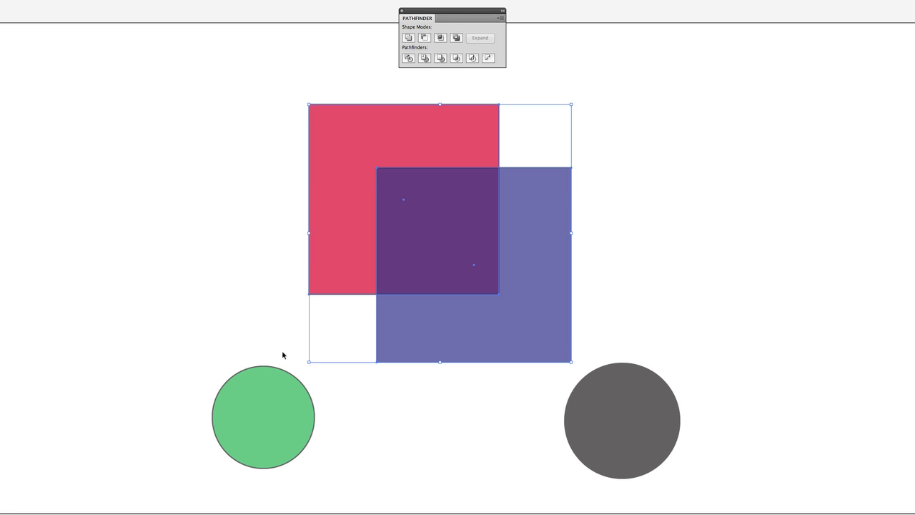
Place the green circle over the squares' lower-left notch and the black circle, scaled down, over their upper-right notch
left_click(284, 355)
left_click_drag(261, 418, 379, 289)
left_click_drag(572, 424, 463, 140)
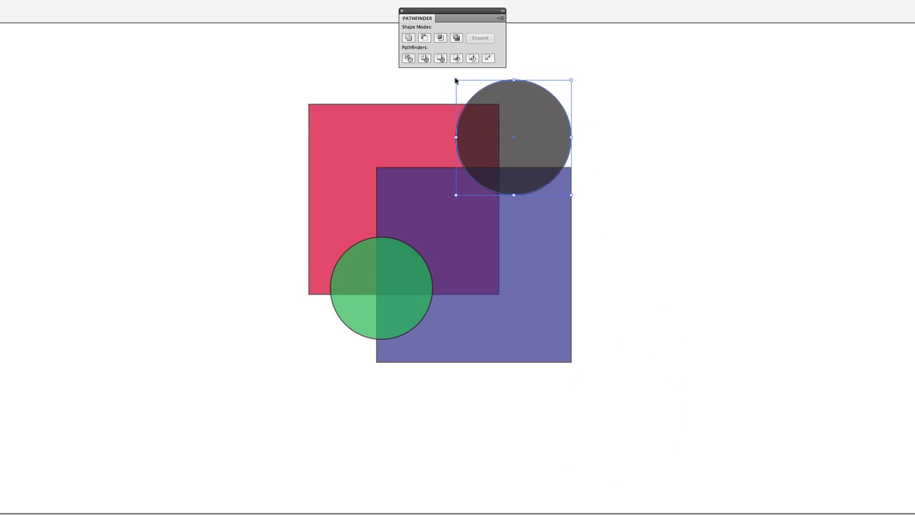
left_click_drag(454, 79, 480, 104)
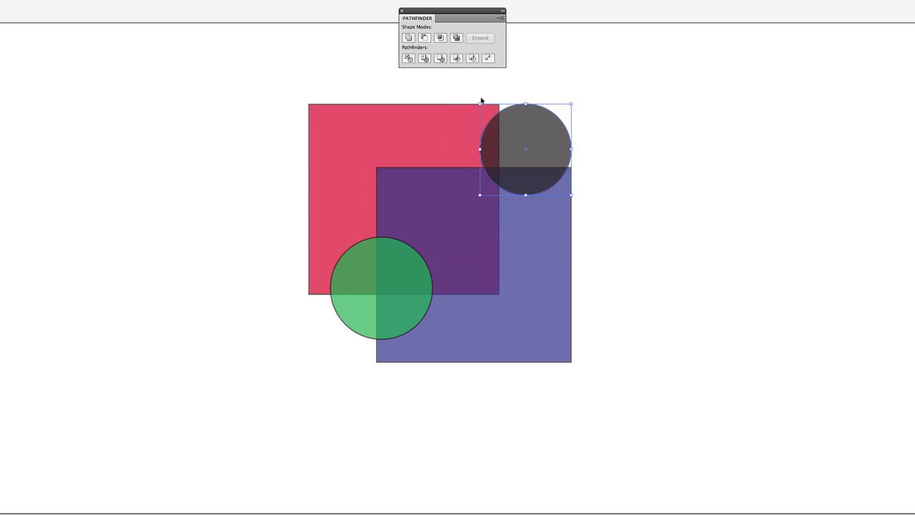
Unite both squares and both circles into one shape
left_click_drag(634, 88, 218, 405)
left_click(408, 37)
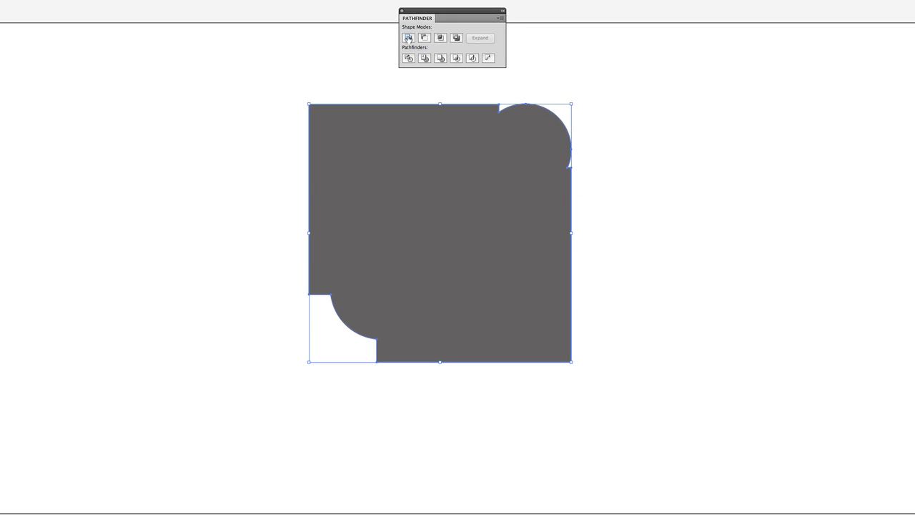
left_click(663, 150)
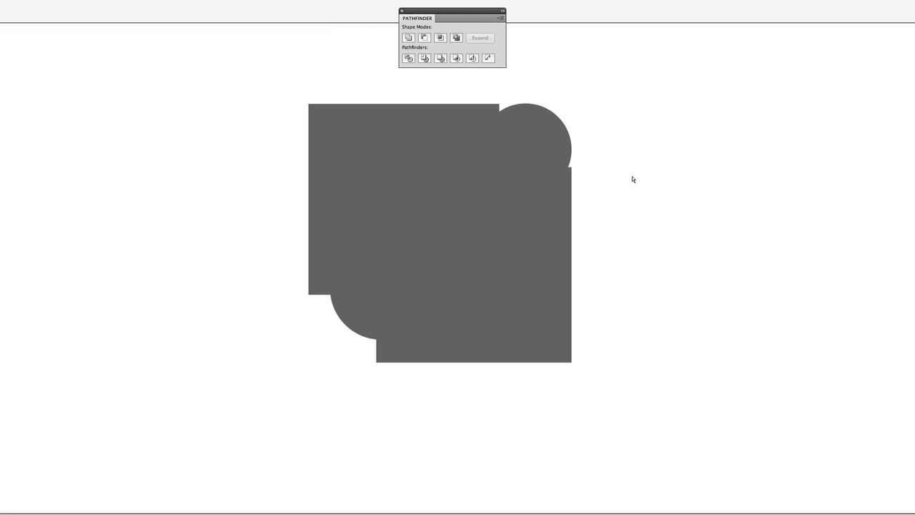
Undo the four-shape union along with the scaling and placement of both circles
key("ctrl+z")
key("ctrl+z")
key("ctrl+z")
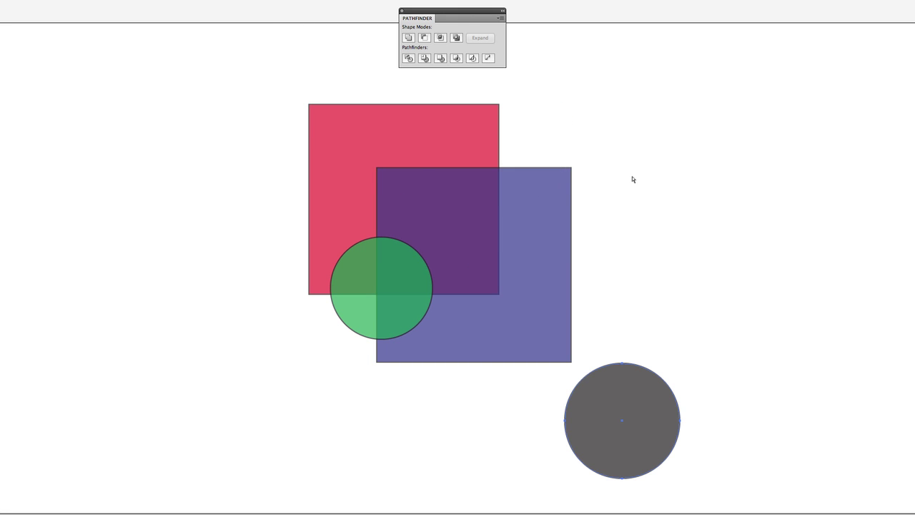
key("ctrl+z")
left_click(656, 178)
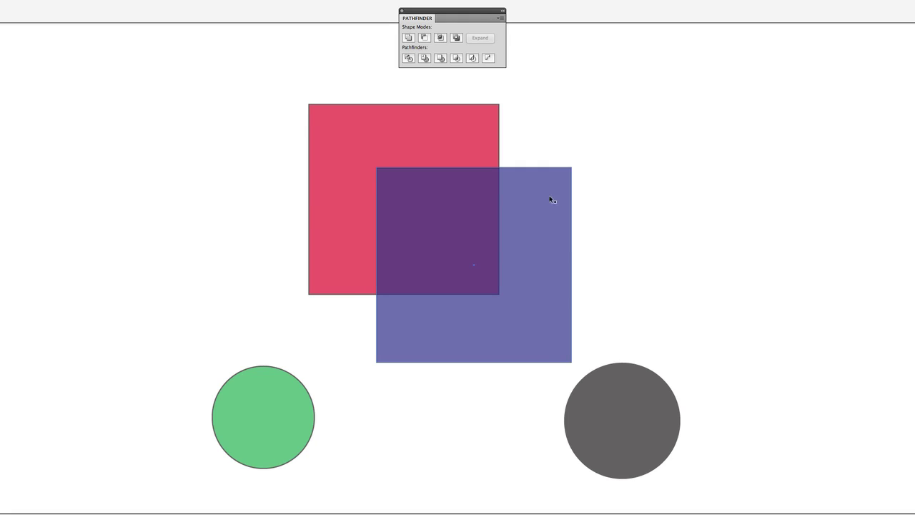
Subtract the blue square from the red square with Minus Front and undo the subtraction
left_click_drag(648, 112, 294, 243)
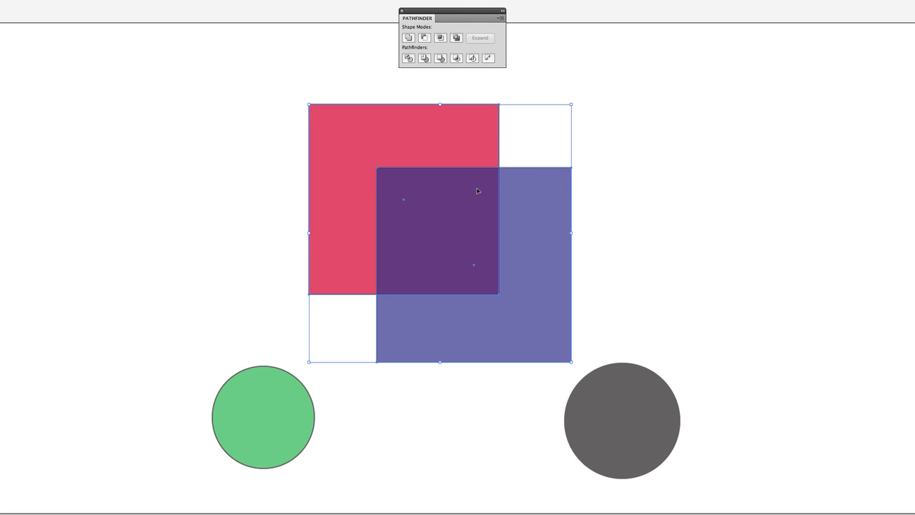
left_click(424, 37)
left_click(554, 171)
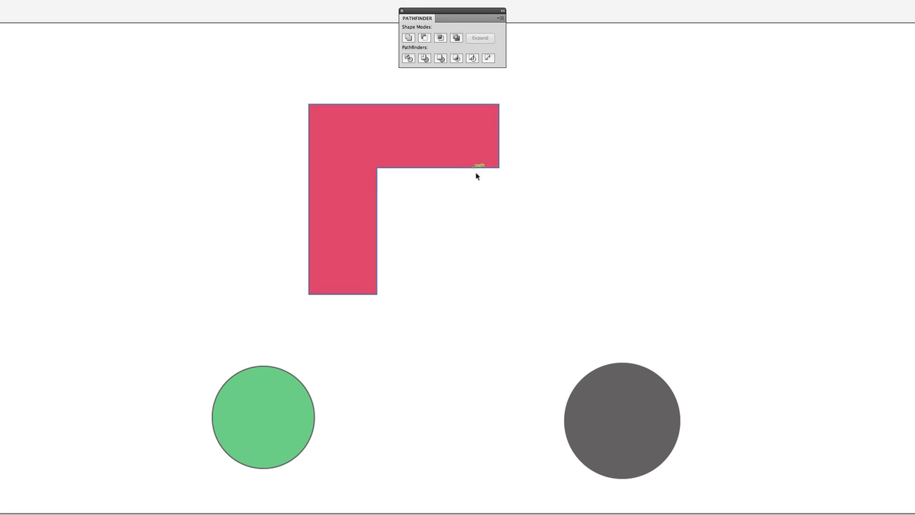
key("ctrl+z")
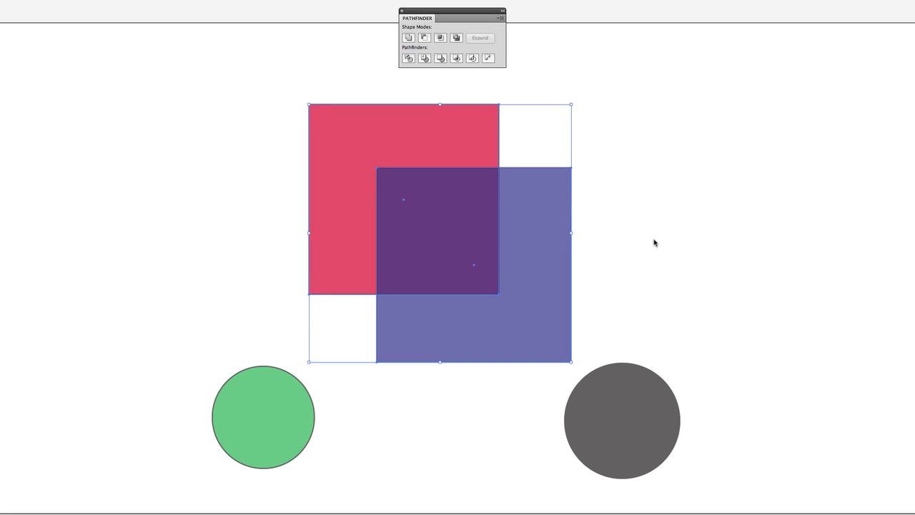
left_click(654, 241)
Place the green circle over the squares' lower-left notch and the black circle over their upper-right notch, and apply Minus Front to all four shapes
left_click_drag(279, 447, 390, 314)
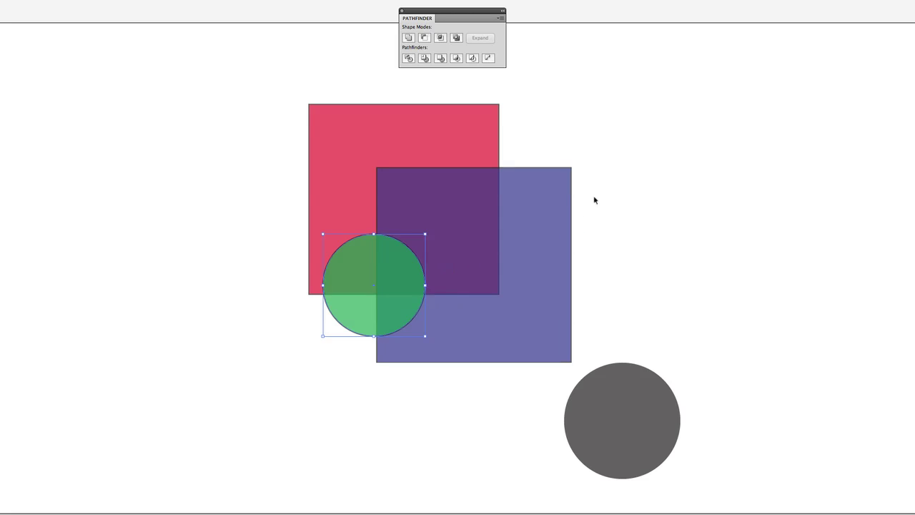
left_click_drag(639, 432, 487, 196)
left_click_drag(646, 113, 272, 366)
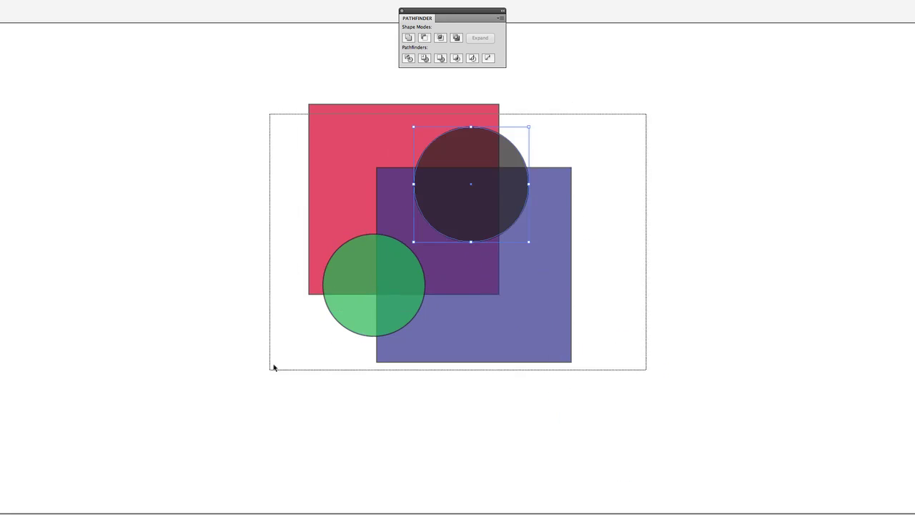
left_click(409, 59)
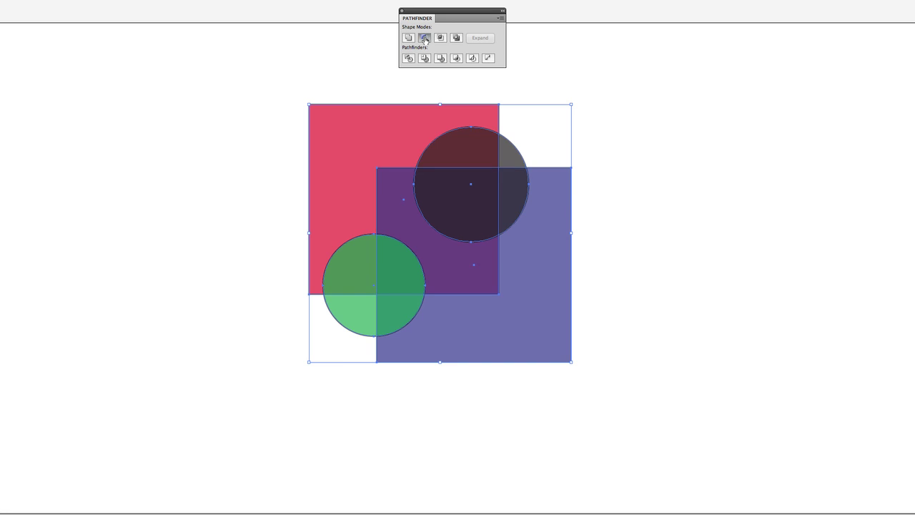
left_click(424, 37)
left_click(565, 205)
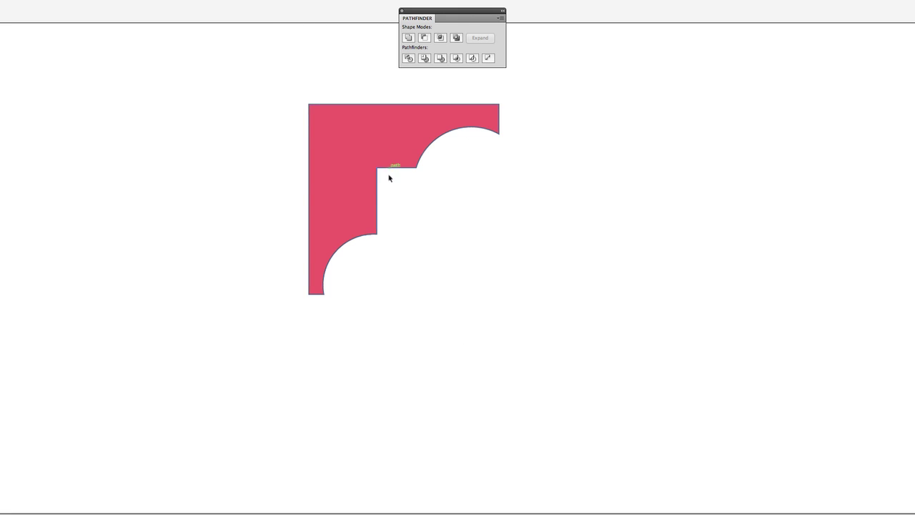
Undo the four-shape subtraction and the moves of both circles
key("ctrl+z")
key("ctrl+z")
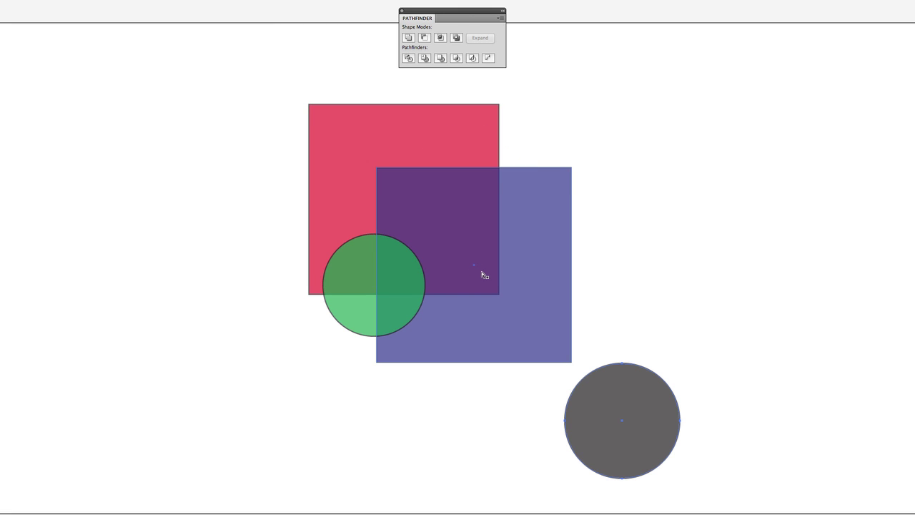
key("ctrl+z")
left_click(662, 198)
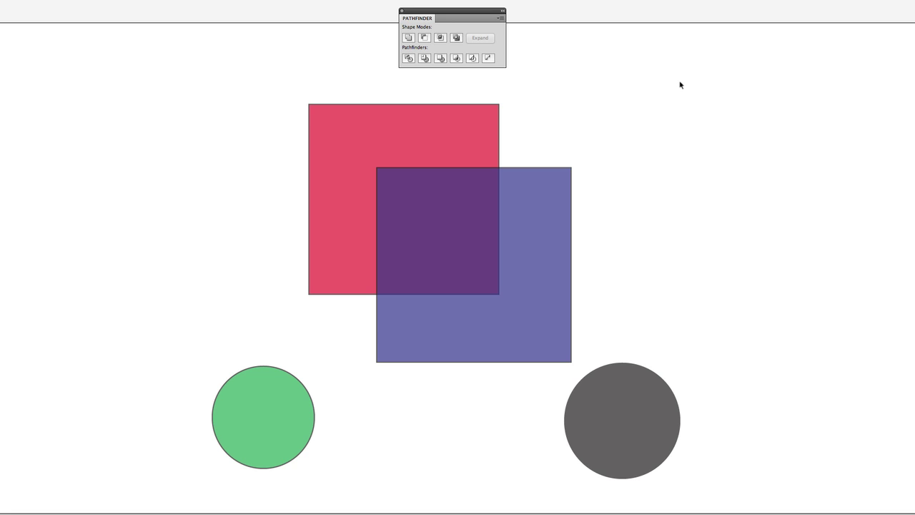
Reduce the red and blue squares to their overlap with Intersect and undo the operation
left_click_drag(680, 84, 225, 281)
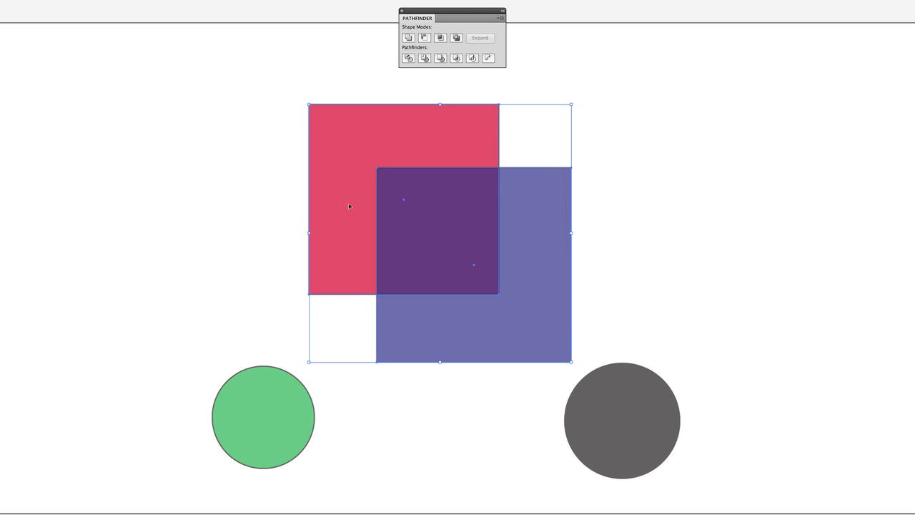
left_click(440, 40)
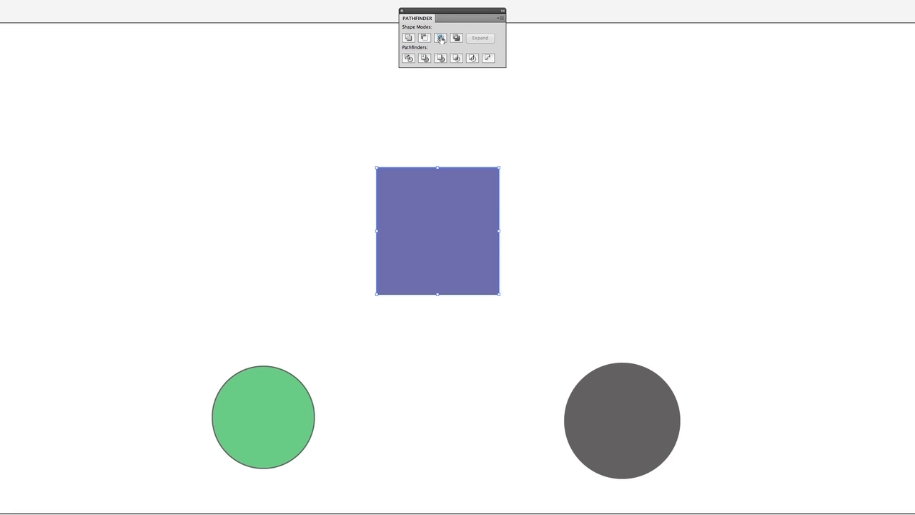
key("ctrl+z")
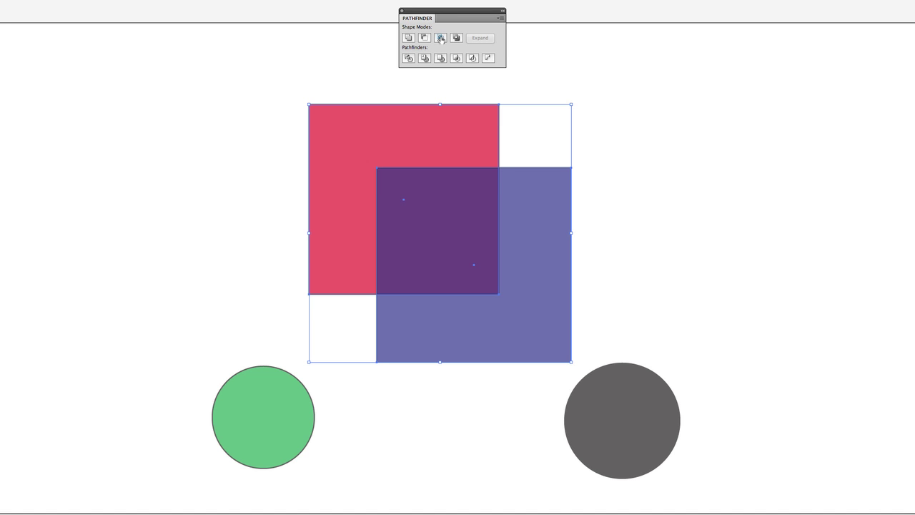
Repeat Intersect on the red and blue squares several times, undoing it each time
left_click(441, 39)
key("ctrl+z")
left_click(441, 39)
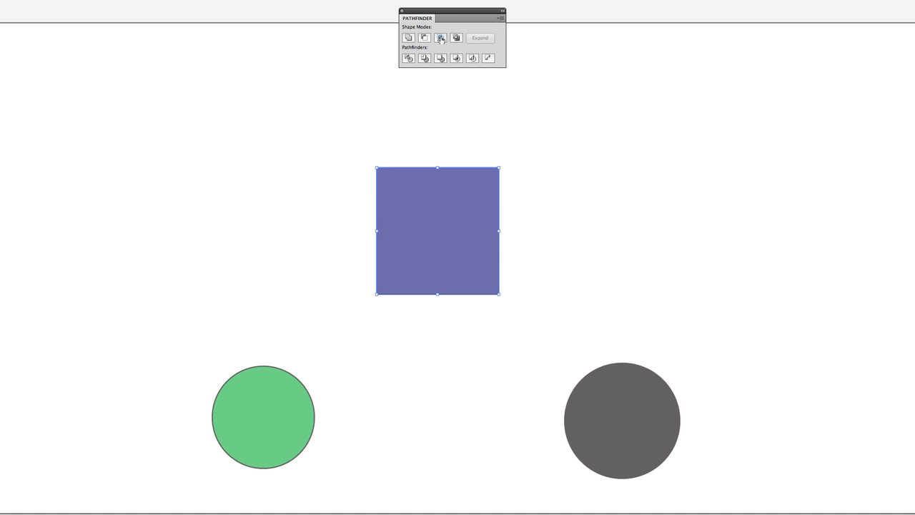
key("ctrl+z")
left_click(440, 40)
key("ctrl+z")
left_click(440, 39)
key("ctrl+z")
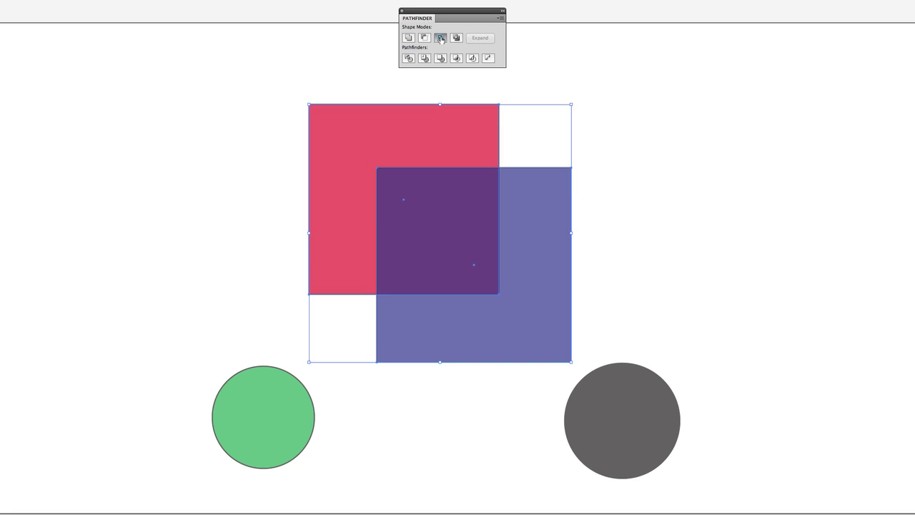
left_click(441, 40)
key("ctrl+z")
left_click(440, 40)
key("ctrl+z")
left_click(440, 37)
key("ctrl+z")
Place the black circle over the squares' overlap and intersect it with both squares twice, undoing the Intersect each time
left_click_drag(663, 412, 500, 173)
left_click_drag(651, 125, 240, 330)
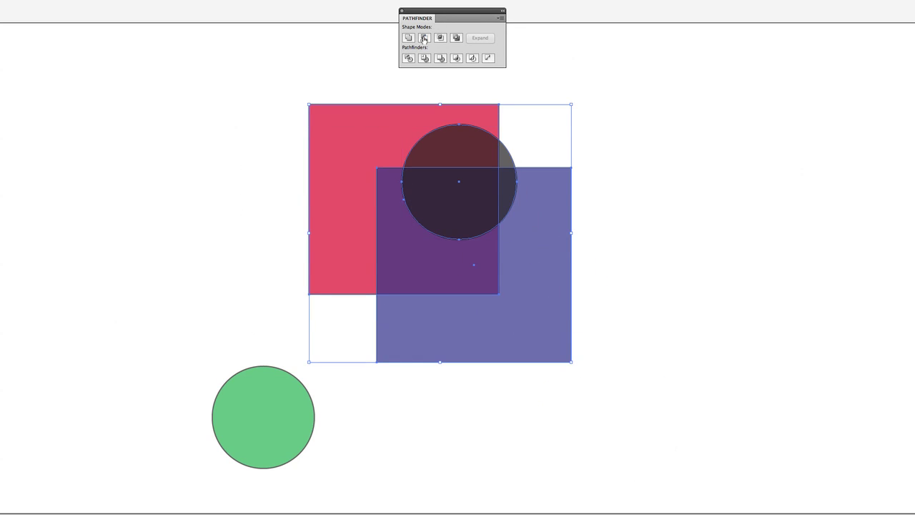
left_click(441, 38)
left_click(553, 251)
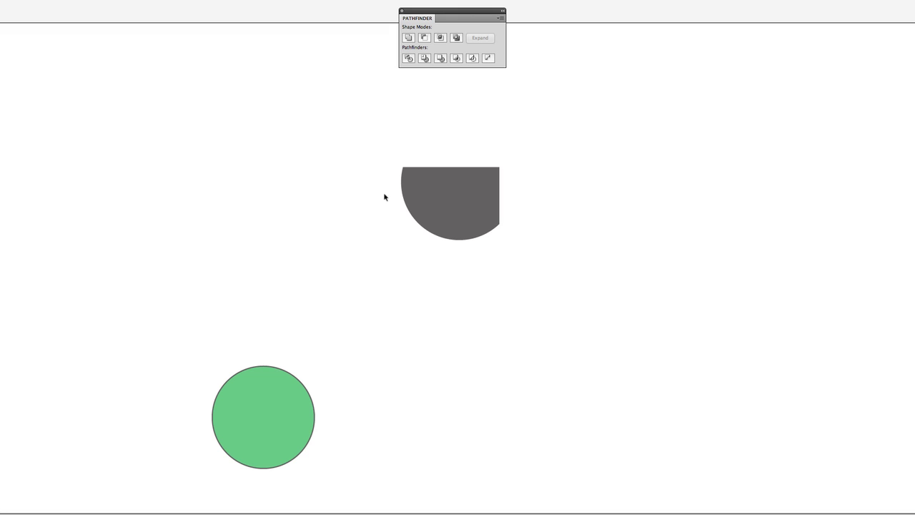
key("ctrl+z")
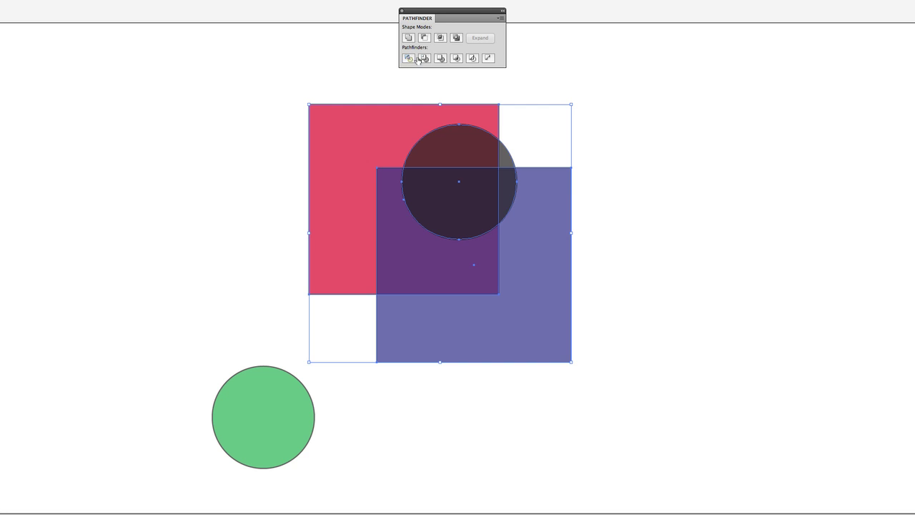
left_click(441, 38)
key("ctrl+z")
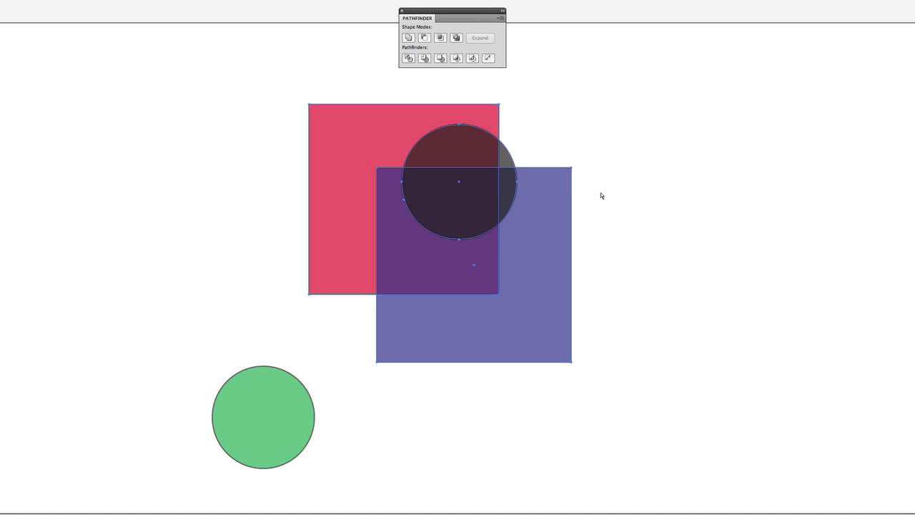
Move the black circle clear of the squares, to the right of the blue square
left_click(615, 197)
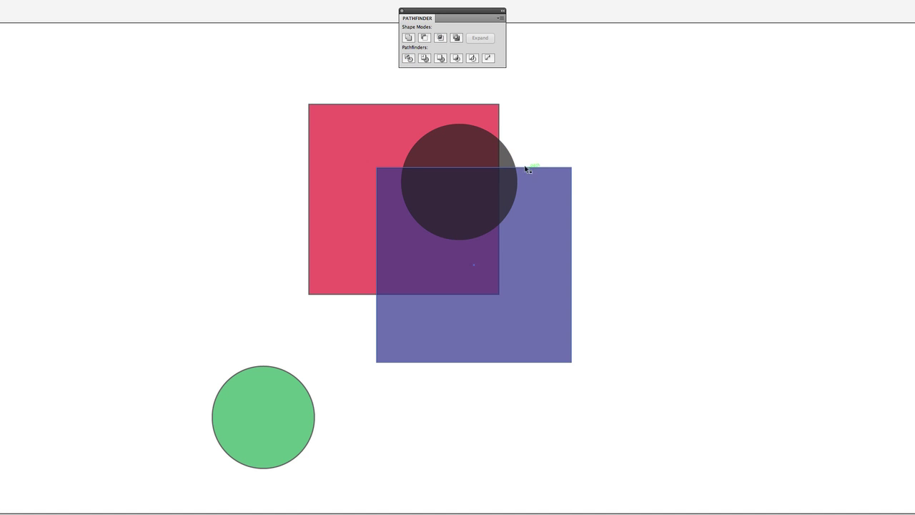
left_click_drag(511, 165, 750, 316)
left_click(671, 200)
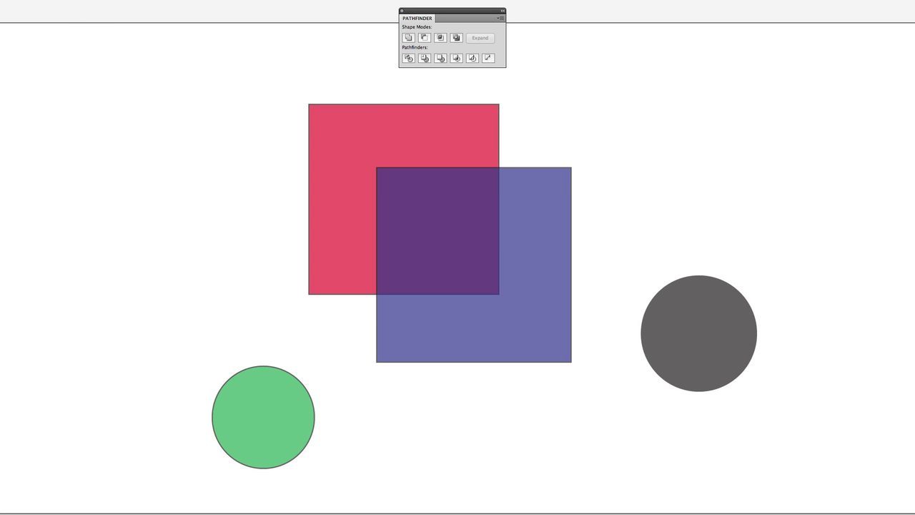
Make two offset, overlapping copies of the green circle left of the red square and cut them into a crescent with Minus Front
left_click_drag(277, 417, 119, 150)
left_click_drag(217, 69, 32, 241)
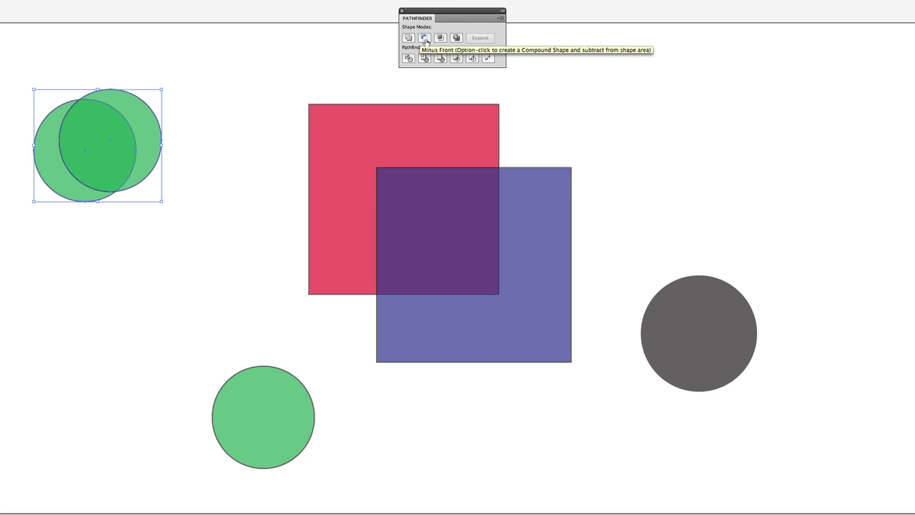
left_click(451, 40)
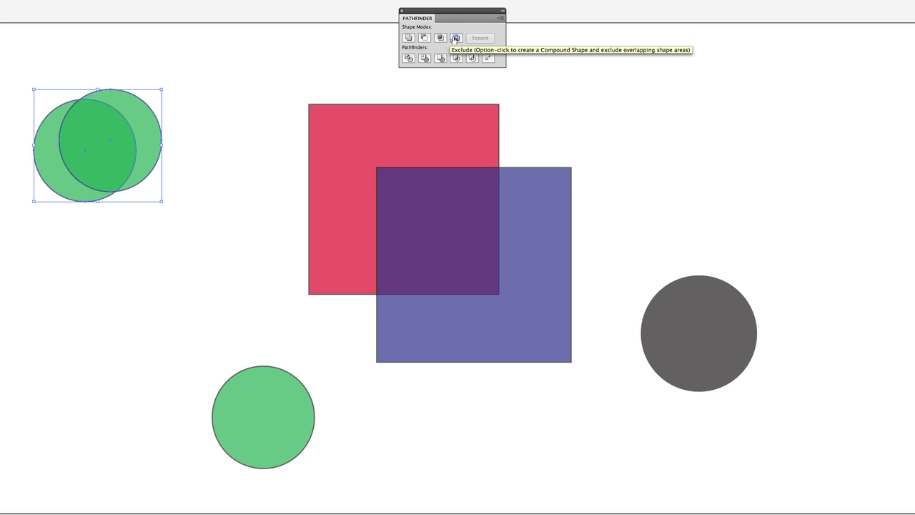
left_click(423, 39)
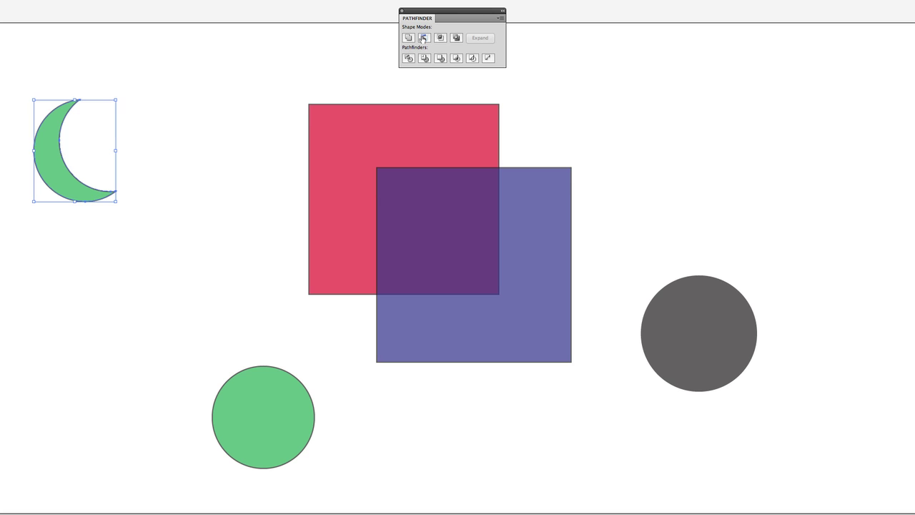
left_click(72, 89)
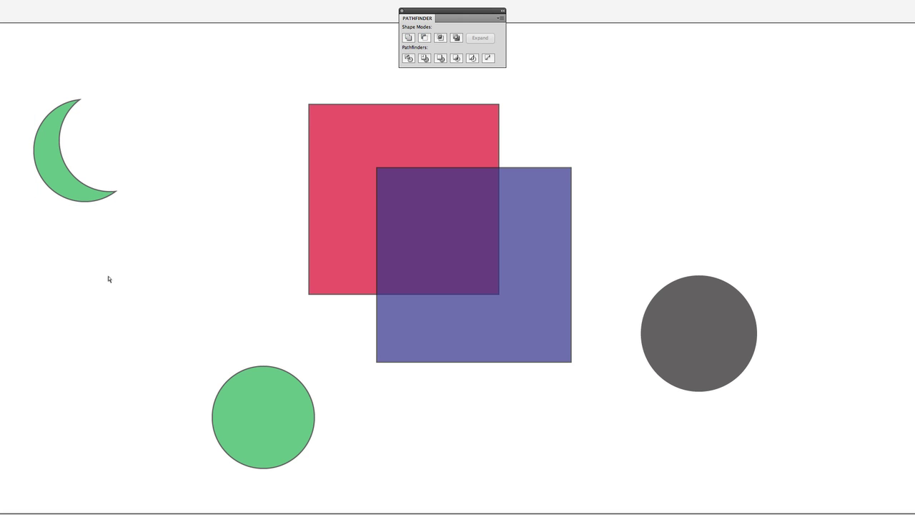
Undo the crescent and remove both copies of the green circle
key("ctrl+z")
key("ctrl+z")
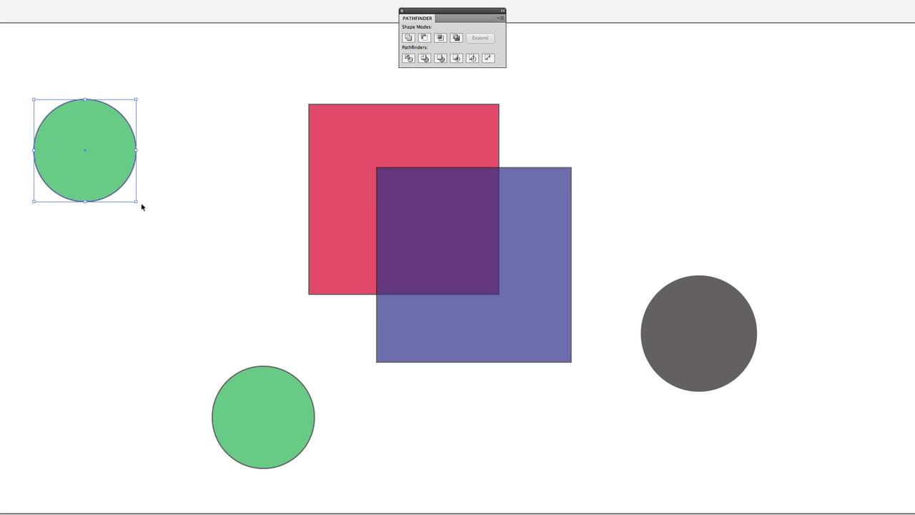
key("ctrl+z")
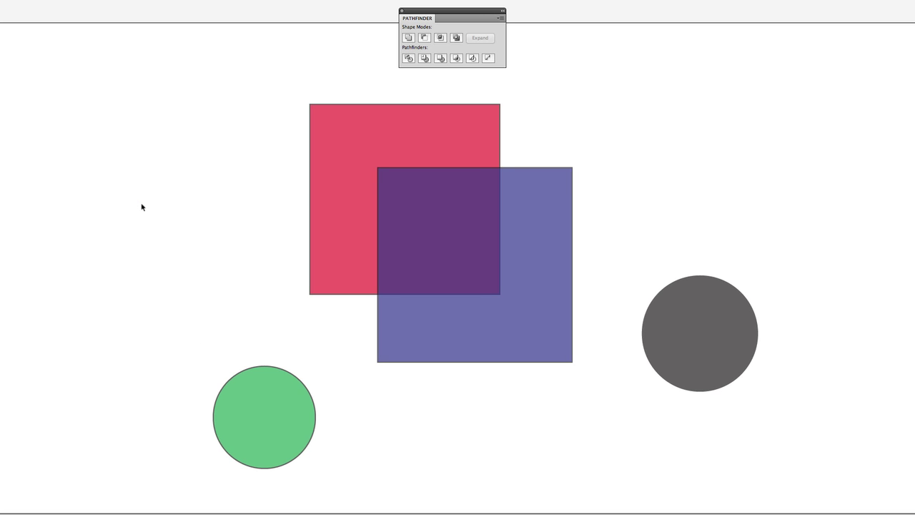
Duplicate the blue square above the black circle and make a second copy offset straight down, overlapping the first
scroll(142, 208, "right", 1)
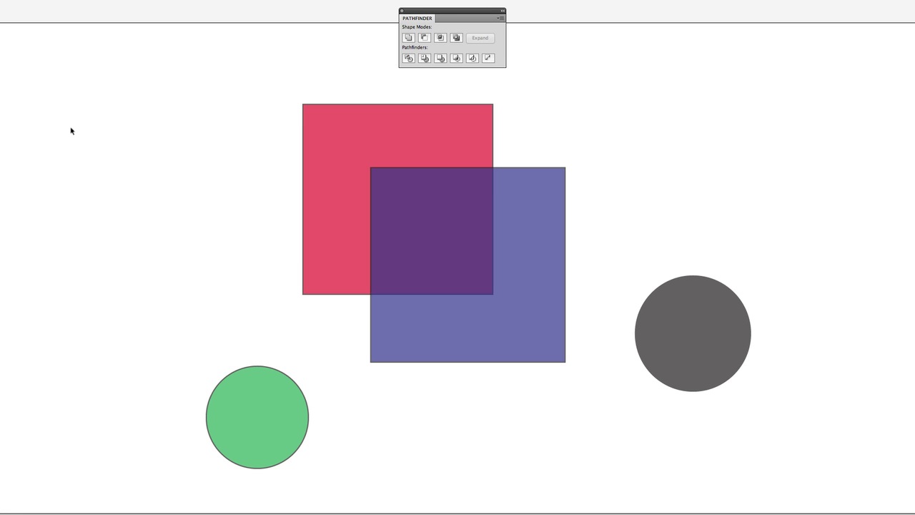
left_click(520, 252)
left_click_drag(520, 252, 833, 58)
left_click_drag(812, 137, 811, 171)
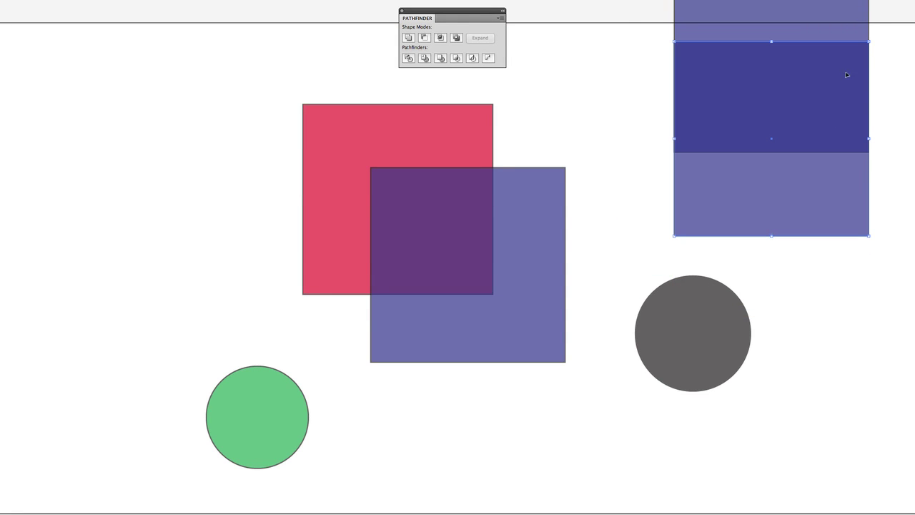
Rotate the lower blue copy 45°, shift it down over the upper copy's bottom edge, and intersect the two into a triangle
left_click_drag(906, 82, 905, 190)
left_click_drag(799, 201, 797, 267)
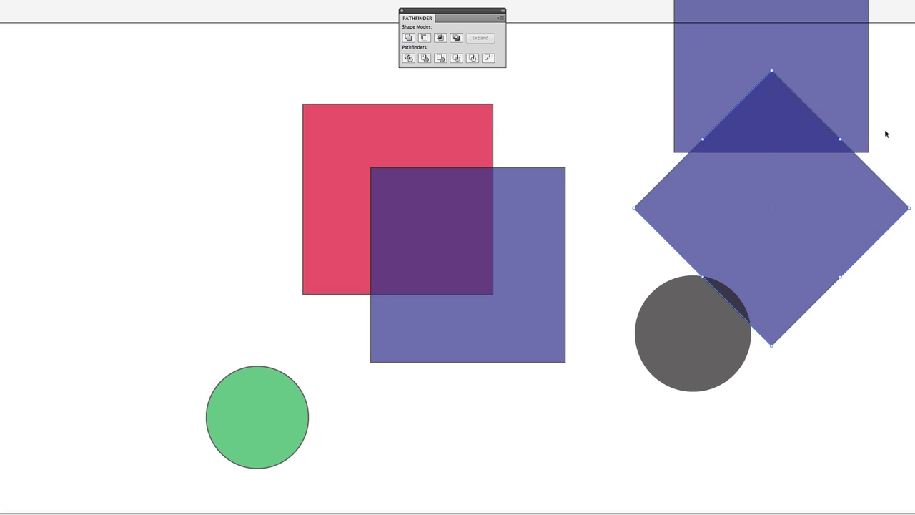
left_click(440, 38)
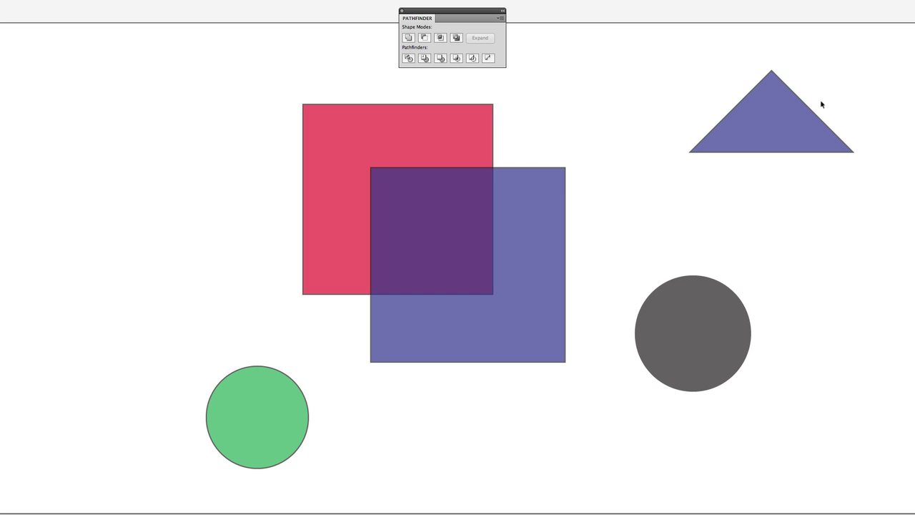
Narrow the triangle to about half its width around its centre and draw a thin vertical rectangle below it as an arrow shaft
left_click(772, 107)
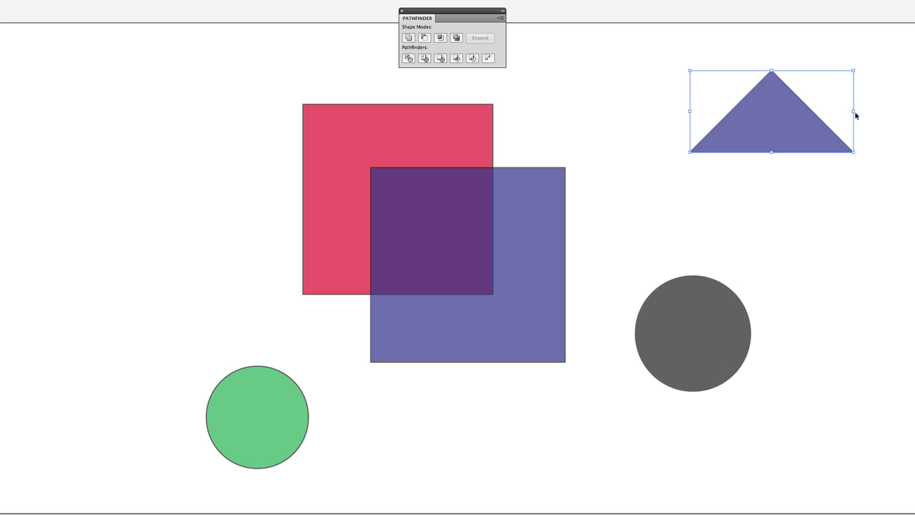
left_click_drag(846, 110, 812, 111)
left_click(620, 106)
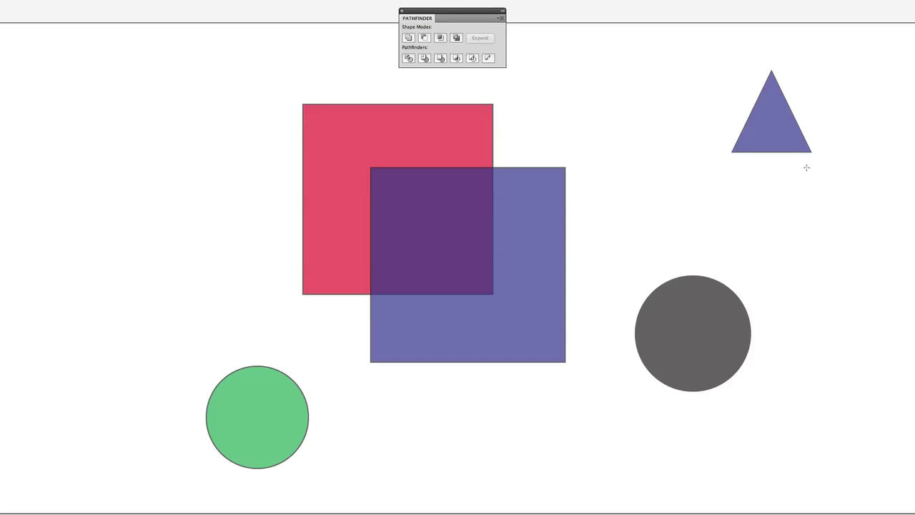
left_click_drag(762, 135, 781, 213)
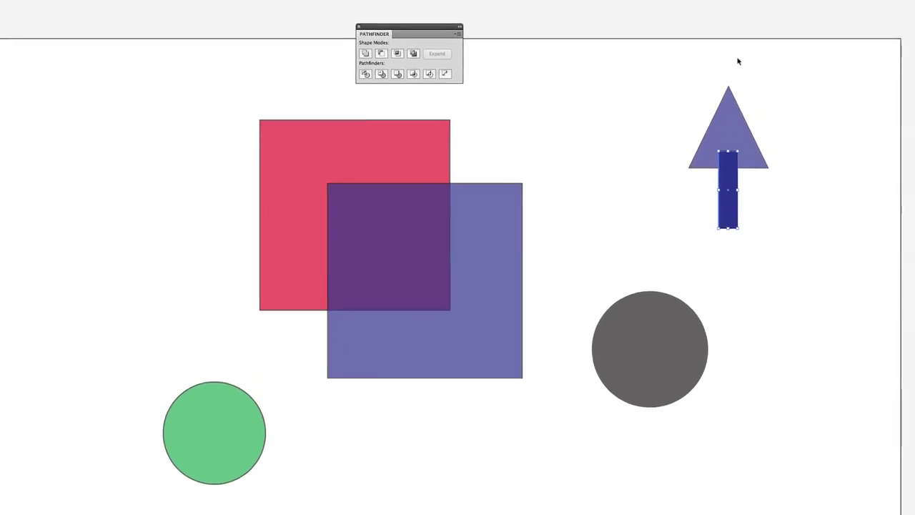
Centre the arrow's triangle and shaft on each other horizontally, reposition the pair, and unite them into one arrow shape
left_click_drag(544, 125, 701, 281)
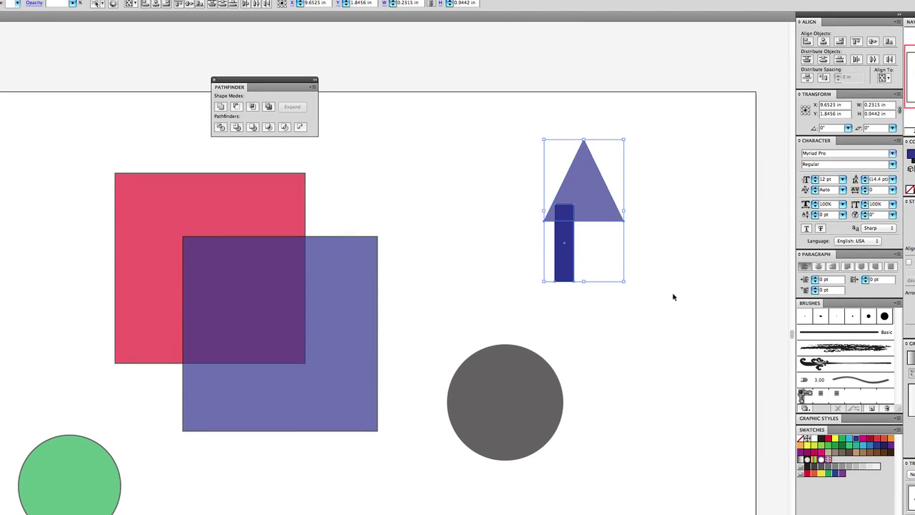
left_click(824, 42)
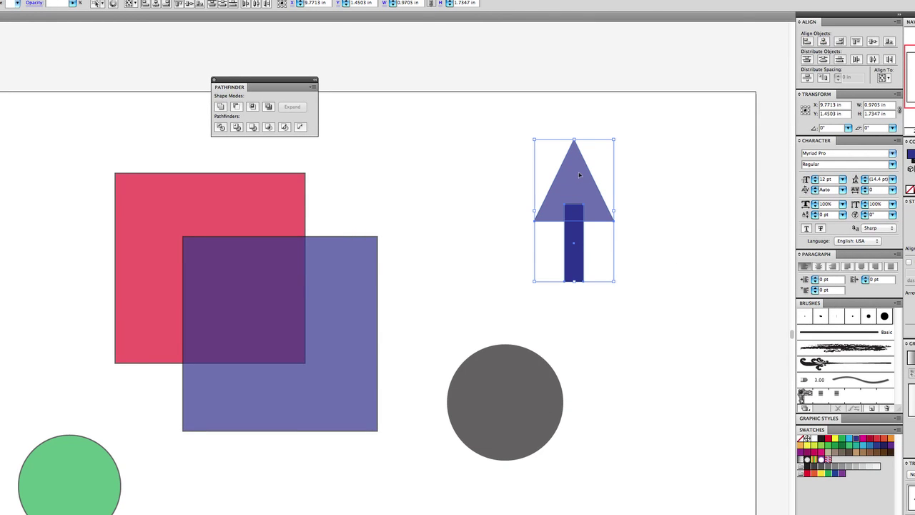
left_click_drag(580, 175, 475, 180)
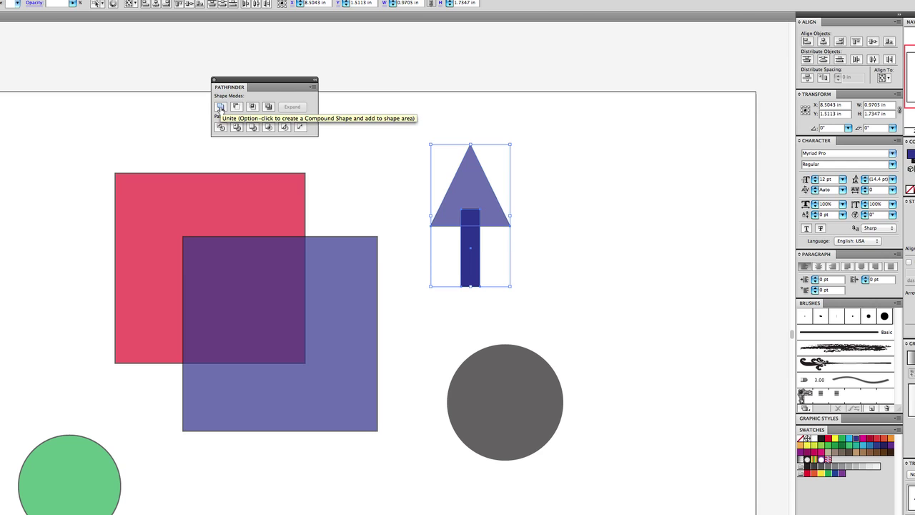
left_click(220, 108)
left_click(648, 180)
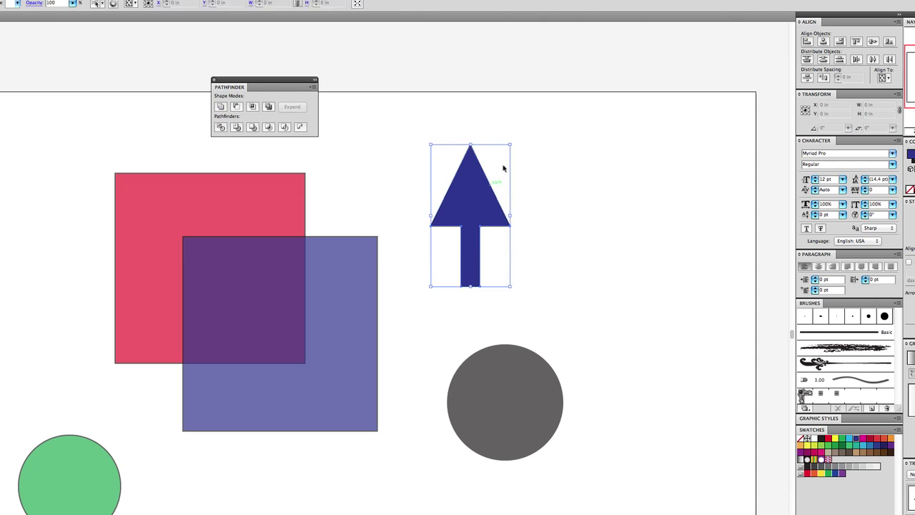
Shrink and rotate the arrow into a small cursor pointing up and to the left, and delete it after repositioning it
left_click_drag(513, 141, 639, 313)
left_click(536, 198)
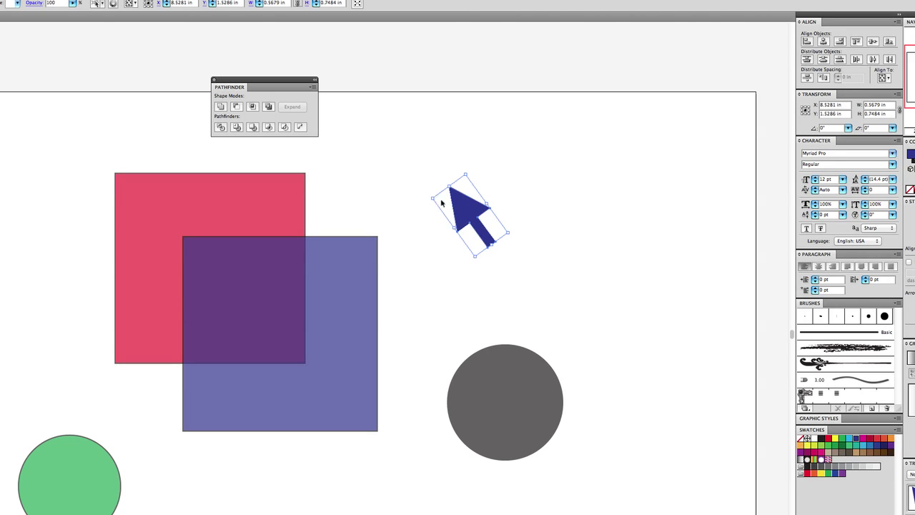
left_click_drag(467, 206, 442, 226)
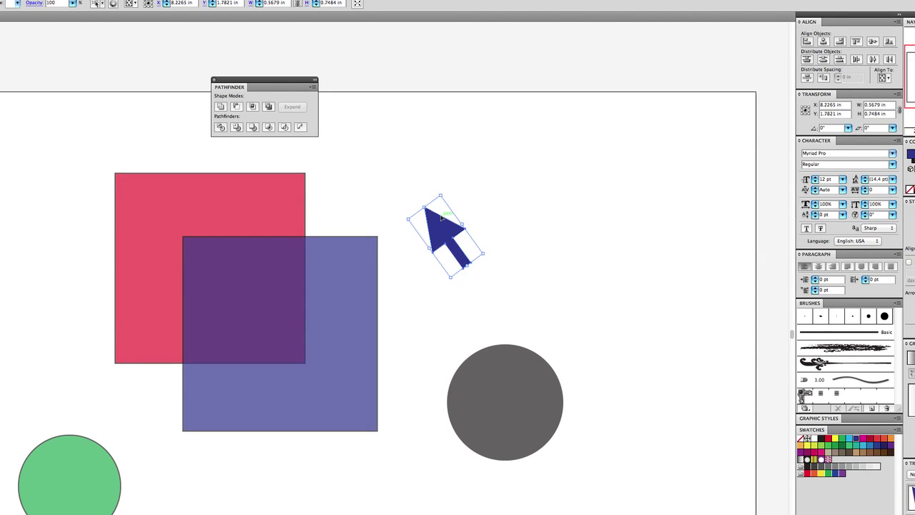
key("Delete")
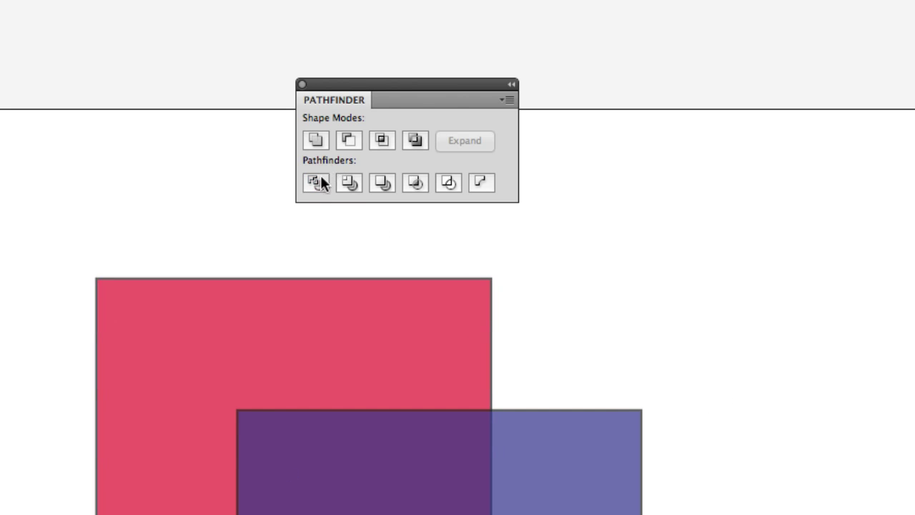
Divide the overlapping red and blue squares with Pathfinder and pull the resulting pieces apart
left_click_drag(654, 254, 43, 511)
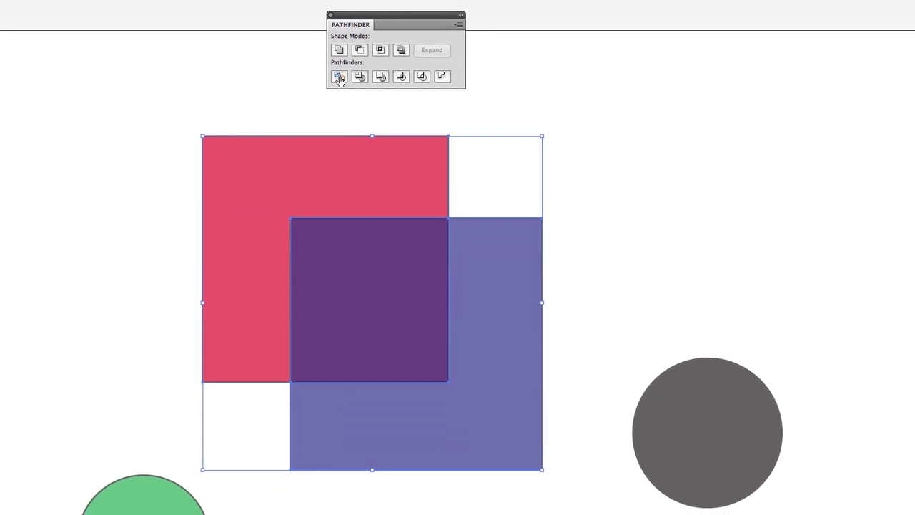
left_click(599, 186)
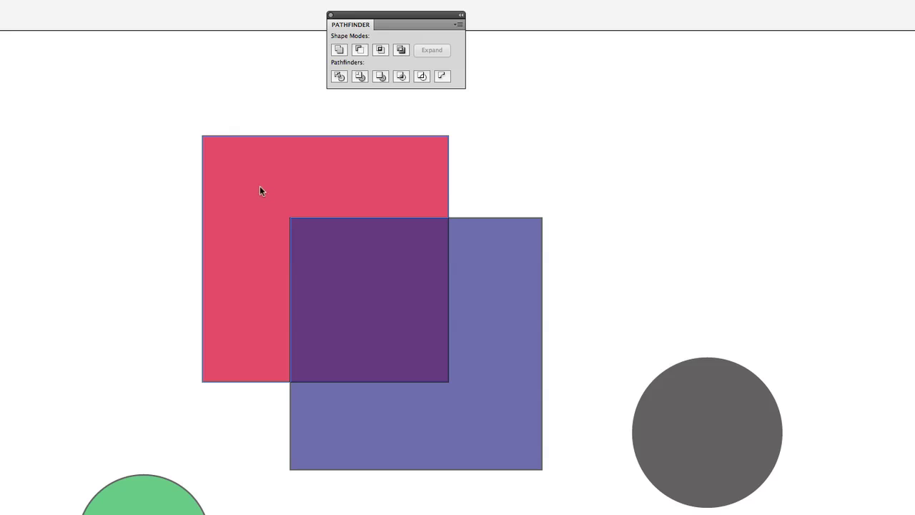
left_click_drag(261, 190, 57, 123)
left_click_drag(472, 387, 517, 512)
left_click_drag(420, 315, 221, 391)
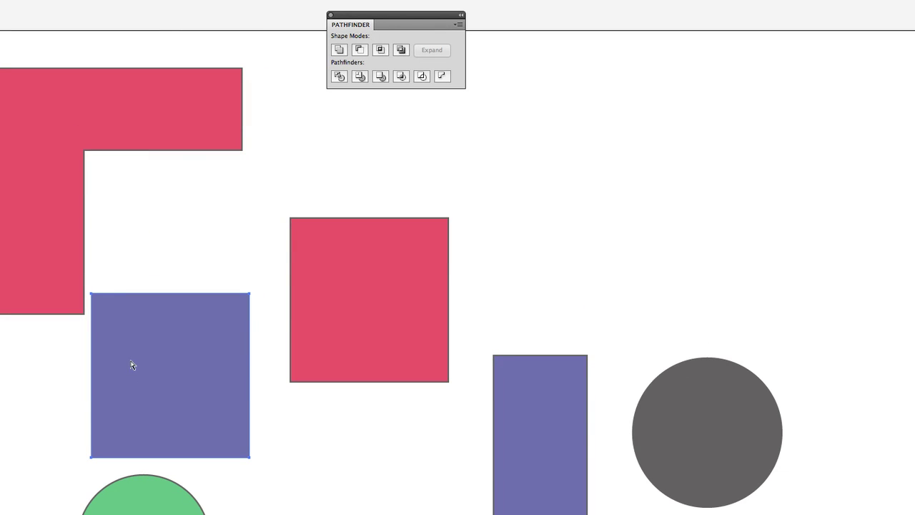
Undo the moves of the pieces and the division of the two squares
key("ctrl+z")
key("ctrl+z")
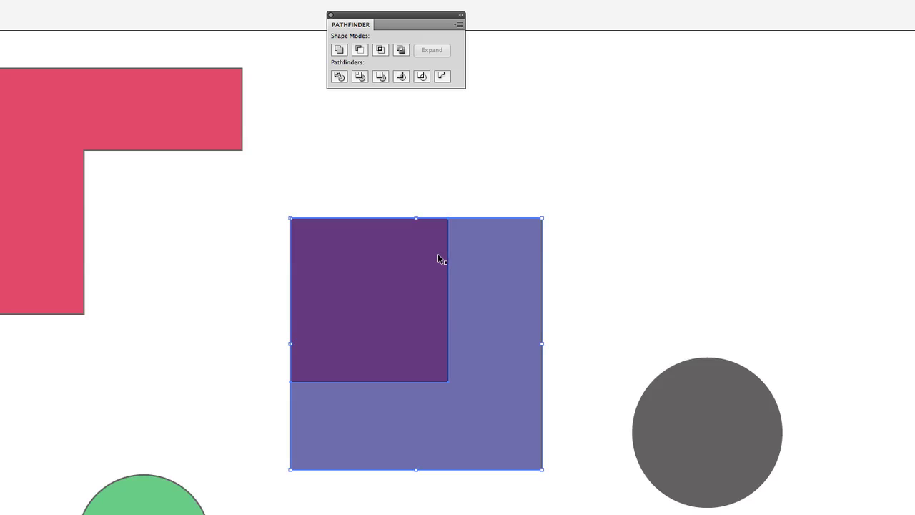
key("ctrl+z")
key("ctrl+z")
left_click(596, 183)
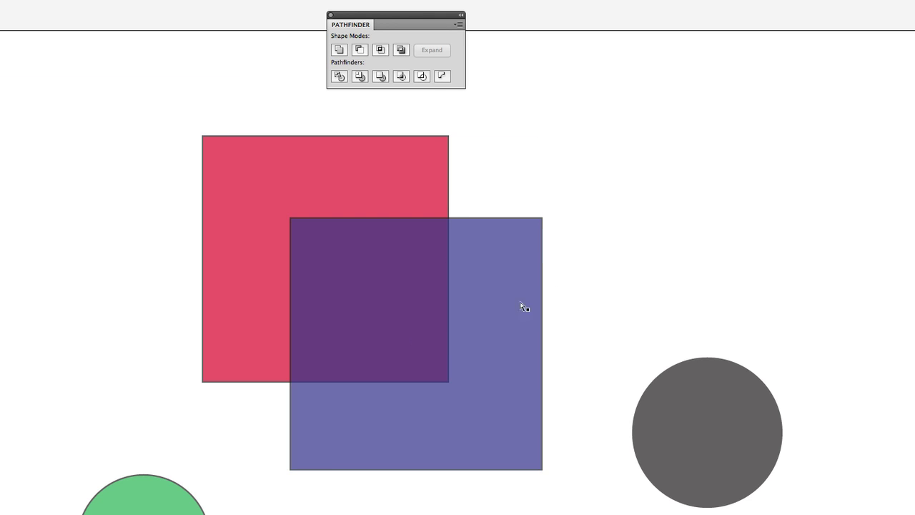
Nudge the blue square up and place a shrunken copy of the black circle inside the squares' overlap
left_click_drag(465, 326, 468, 305)
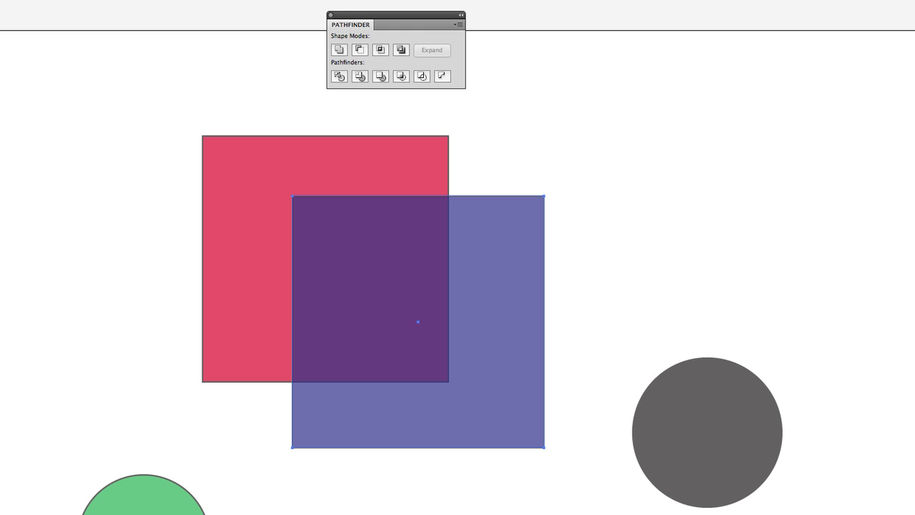
left_click_drag(100, 132, 470, 129)
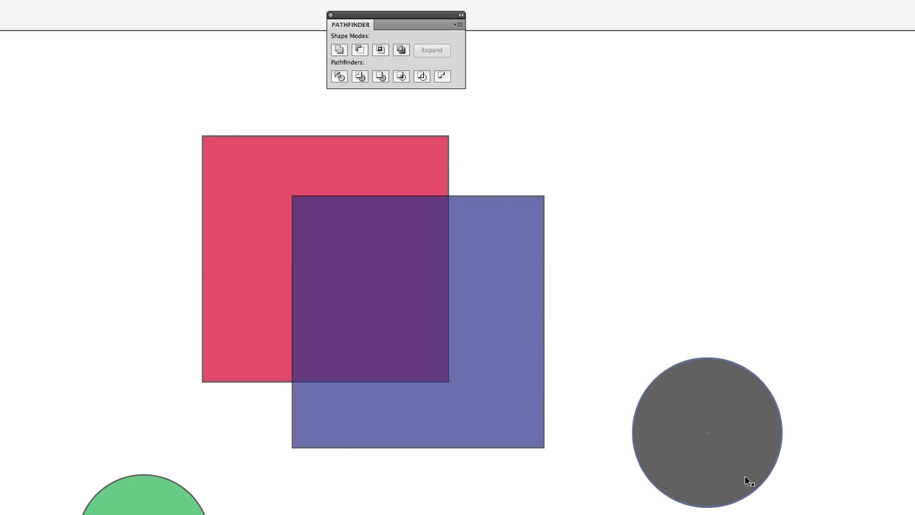
left_click_drag(728, 454, 415, 290)
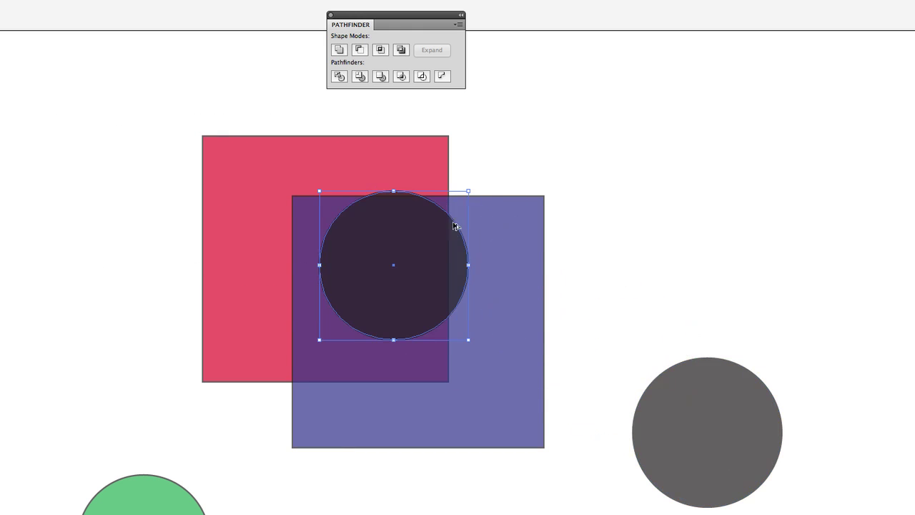
left_click_drag(467, 192, 419, 240)
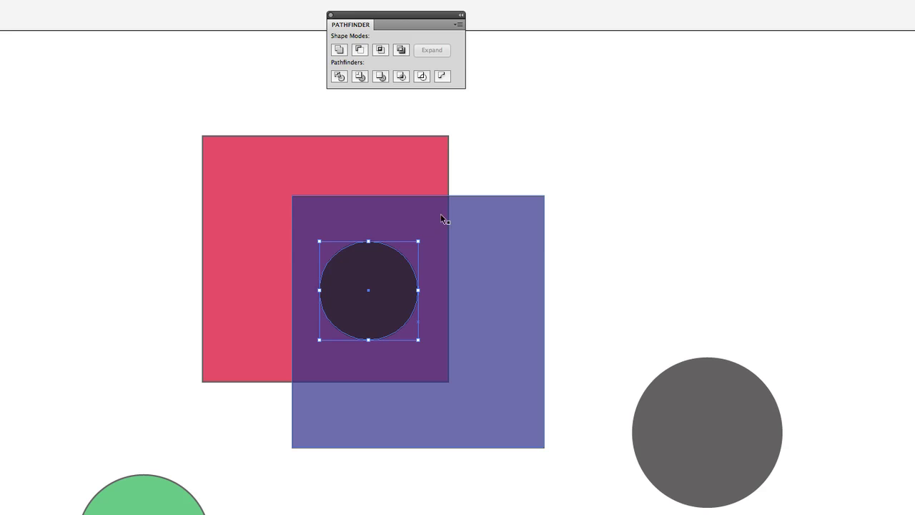
Divide the two squares and the small circle on top of them with Pathfinder
left_click_drag(591, 130, 171, 321)
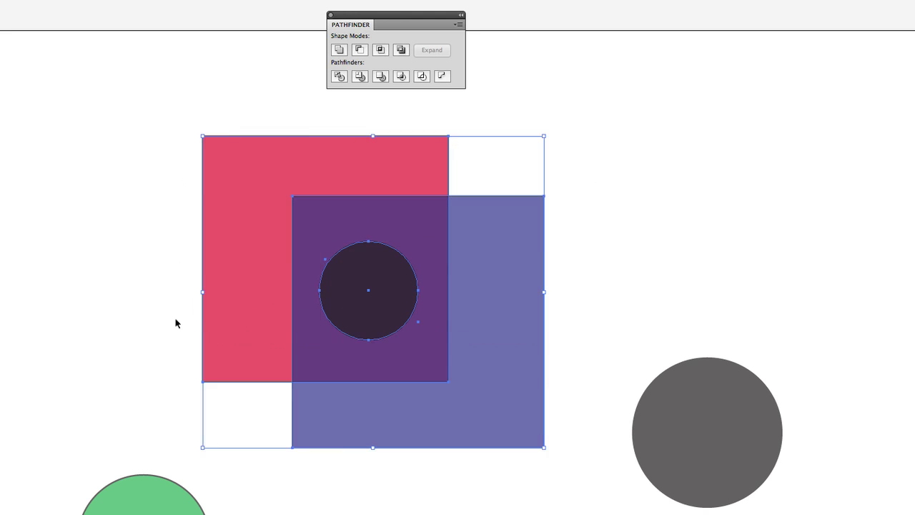
left_click(339, 76)
key("super+shift+a")
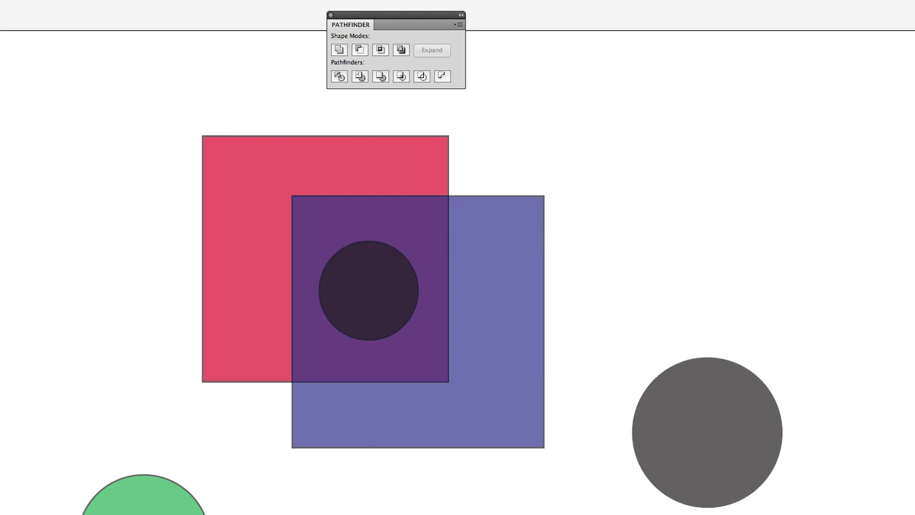
Pull the divided pieces apart: the red and blue L-shapes, the black circle, both rectangles with holes, and the blue and red circles
left_click_drag(239, 176, 0, 115)
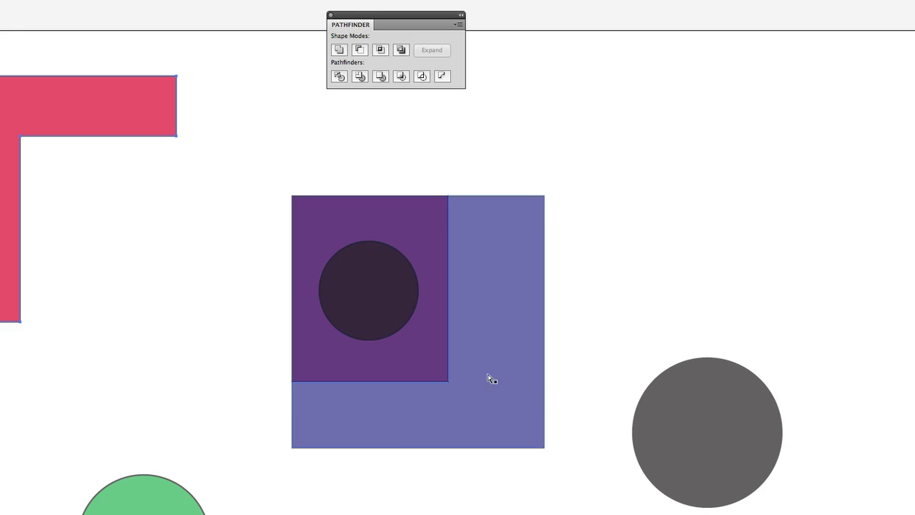
left_click_drag(489, 378, 537, 514)
left_click_drag(389, 311, 92, 363)
left_click(419, 366)
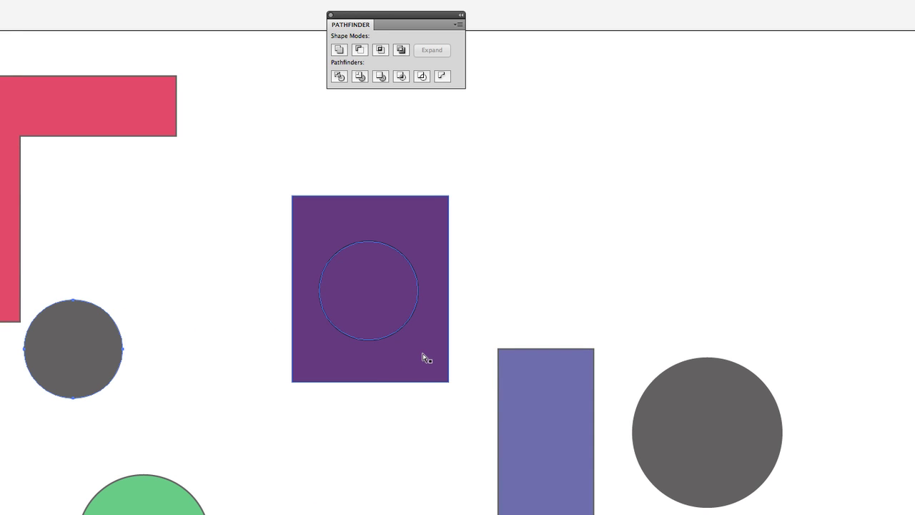
left_click_drag(425, 360, 753, 235)
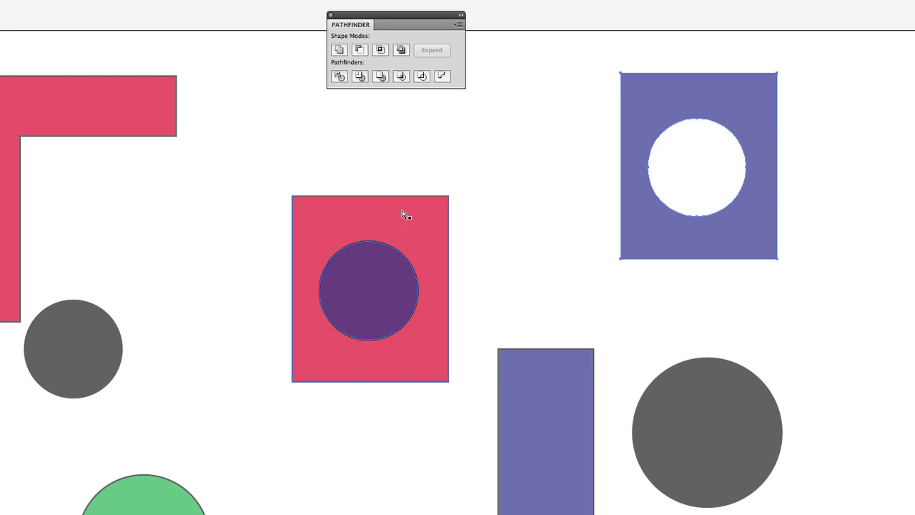
left_click_drag(411, 217, 912, 129)
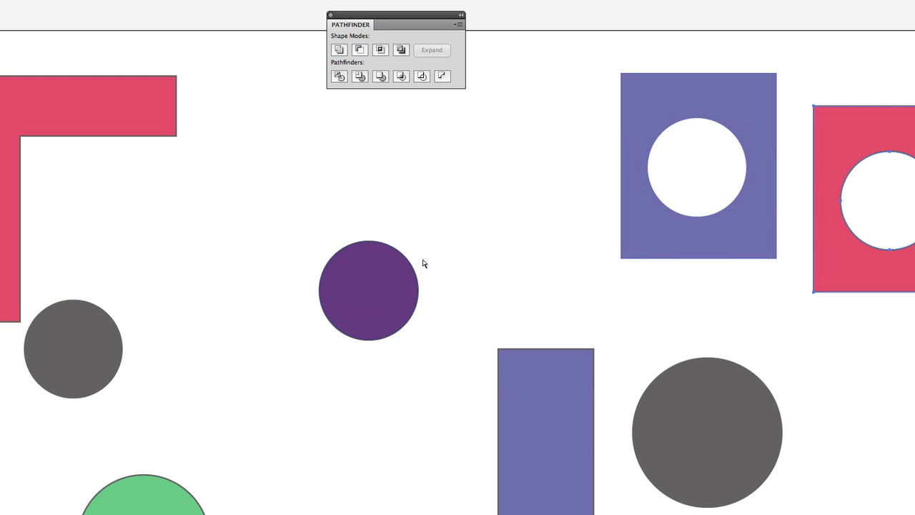
left_click_drag(372, 290, 279, 182)
left_click_drag(384, 307, 509, 182)
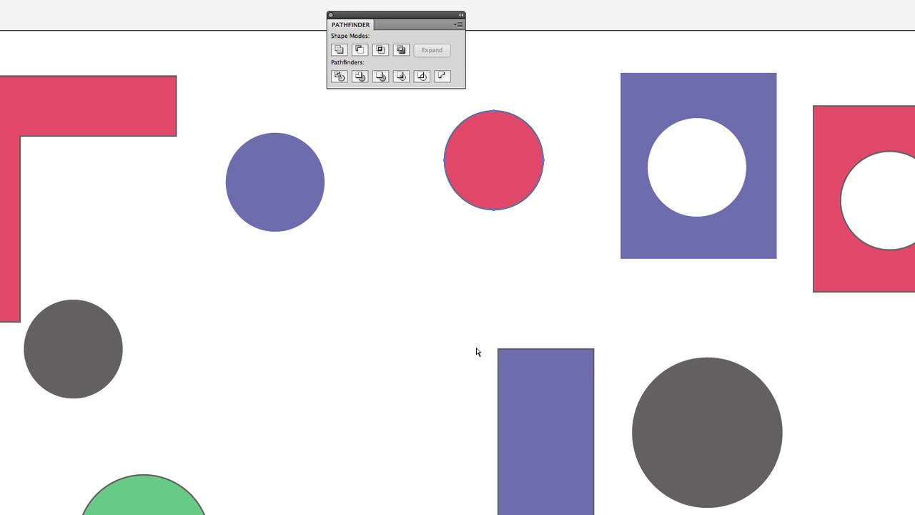
Select all the shapes on the artboard and delete them
scroll(560, 251, "down", 4)
scroll(458, 254, "up", 1)
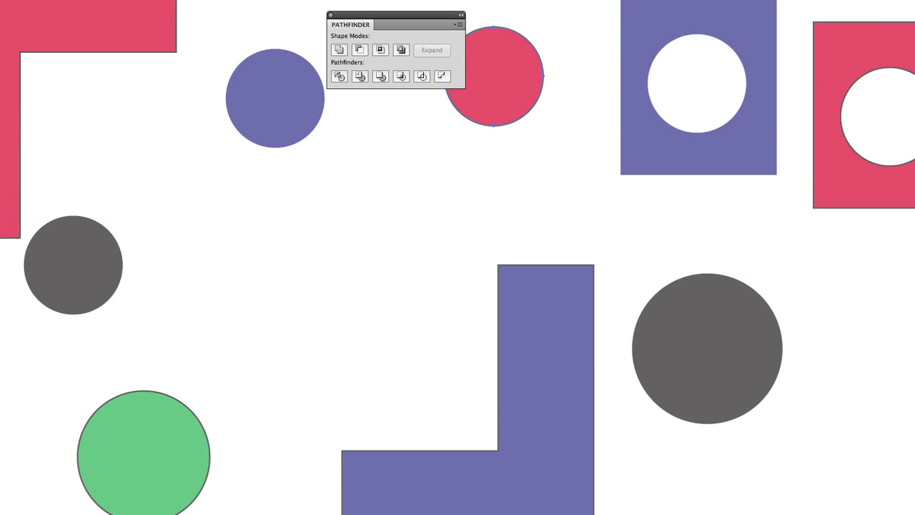
key("v")
scroll(458, 257, "up", 3)
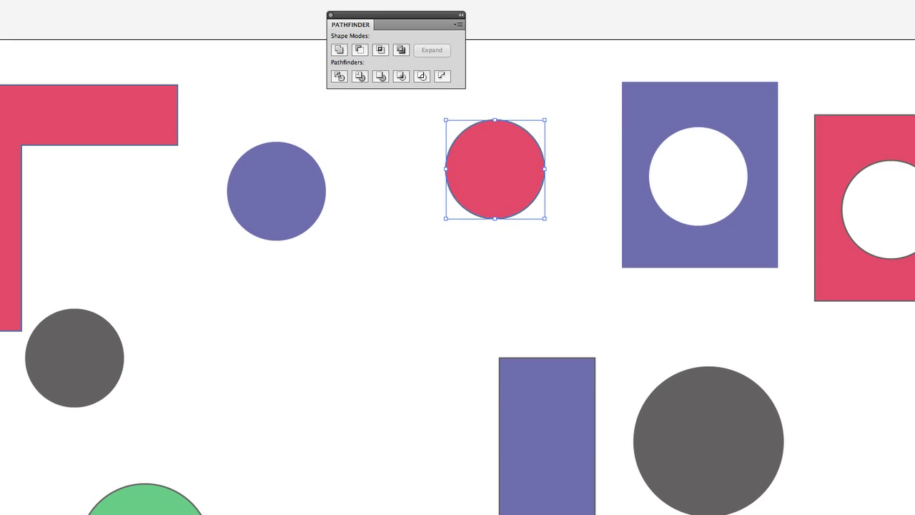
left_click_drag(0, 55, 914, 514)
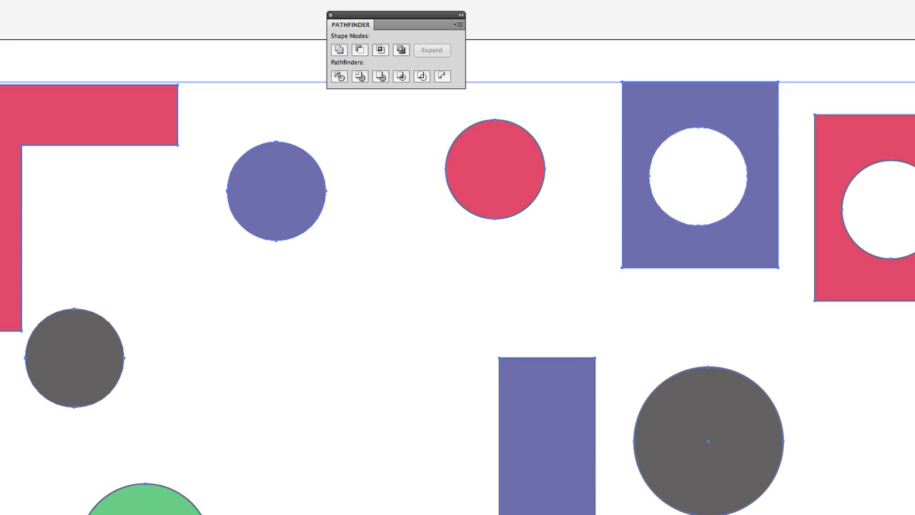
key("Delete")
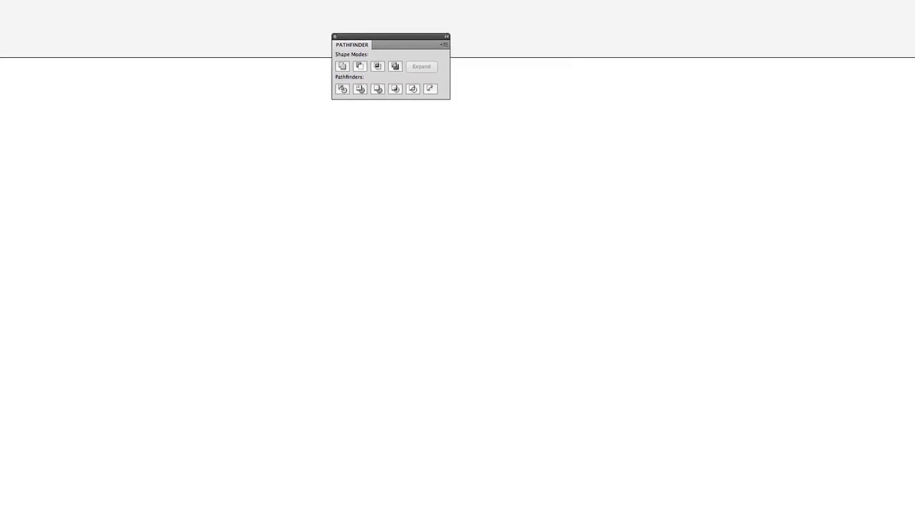
Draw a circle about 4.17 in across near the artboard's centre and fill it with black
left_click_drag(422, 309, 612, 476)
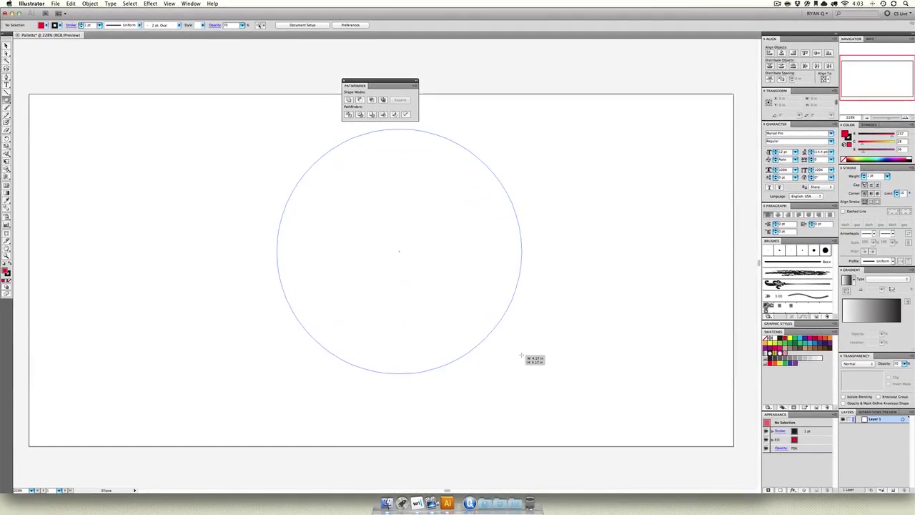
left_click_drag(522, 355, 522, 354)
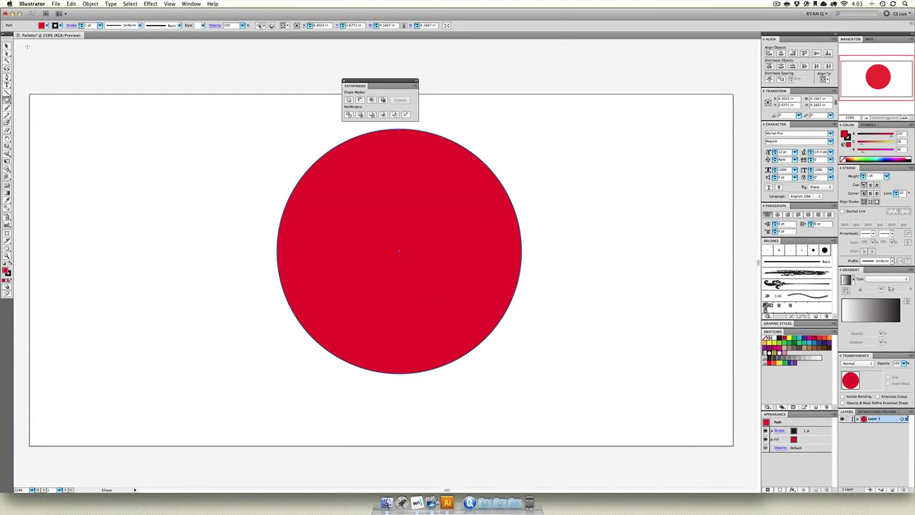
key("v")
left_click_drag(317, 187, 298, 202)
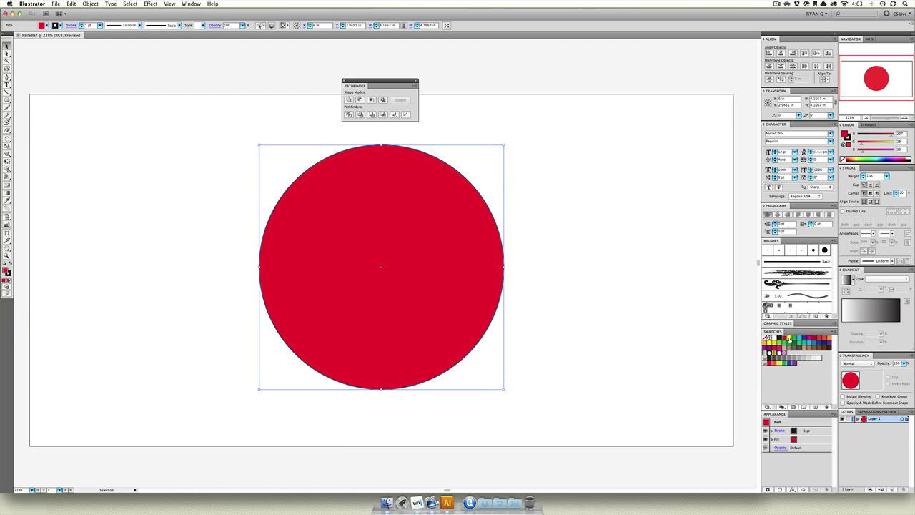
left_click(779, 338)
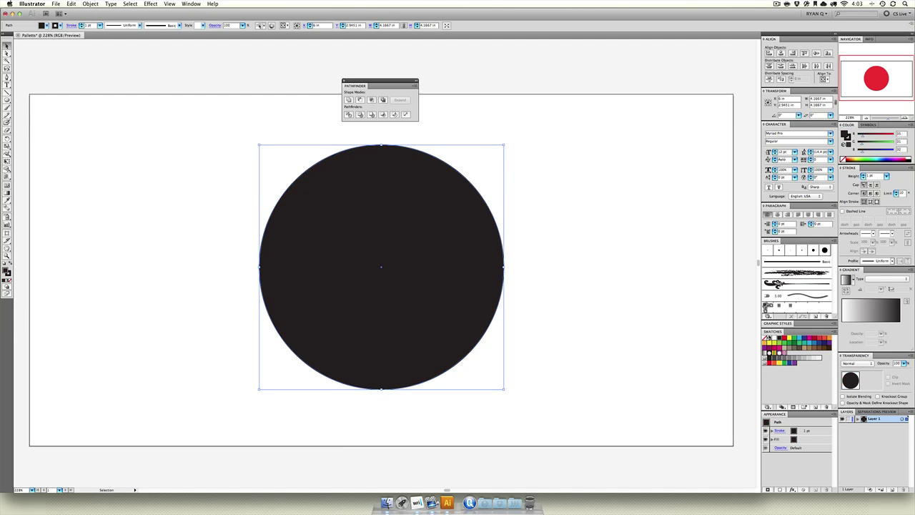
Draw a horizontal line about 5.3 in long through the circle's centre, past both edges, and divide the circle along it
left_click(7, 77)
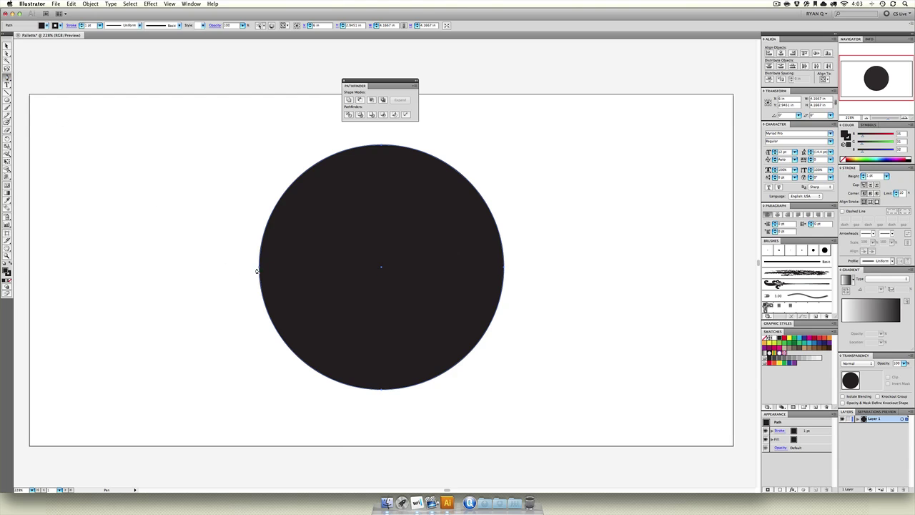
left_click(7, 93)
left_click_drag(224, 268, 535, 266)
key("v")
left_click_drag(155, 122, 586, 402)
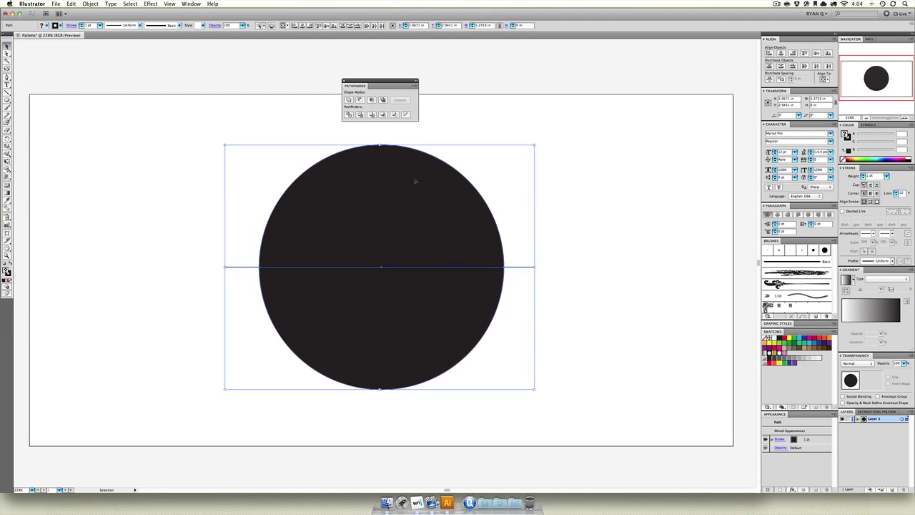
left_click(349, 116)
Select only the upper half of the divided circle and move it up and to the left, away from the lower half
left_click(7, 54)
left_click(20, 63)
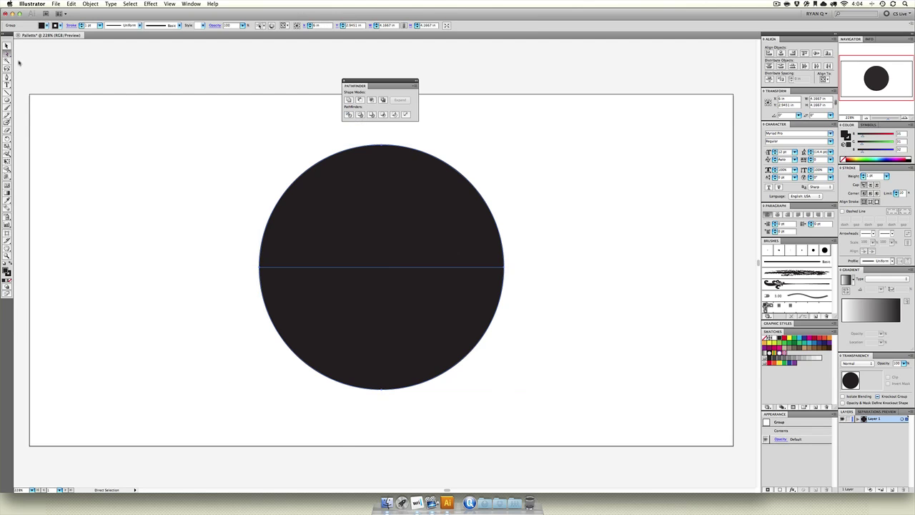
left_click(382, 233)
left_click_drag(382, 233, 247, 190)
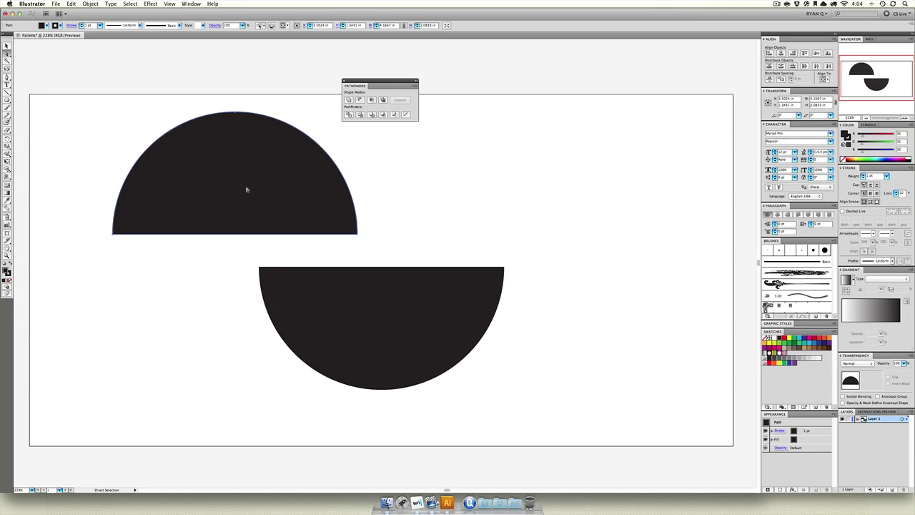
Delete the upper half-circle and squeeze the lower half to about 1.85 in tall and a much narrower width
key("Delete")
key("v")
left_click(416, 354)
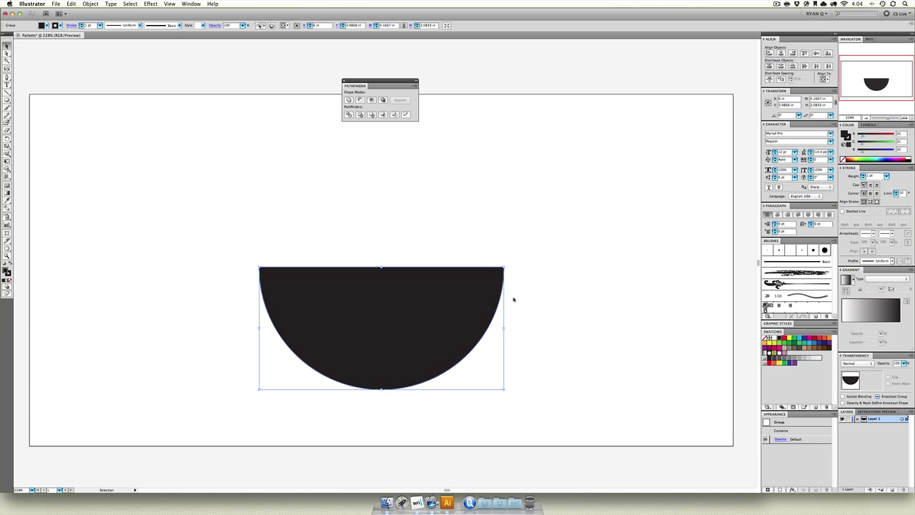
mouse_move(381, 266)
left_mouse_down()
mouse_move(383, 351)
mouse_move(382, 281)
left_mouse_up()
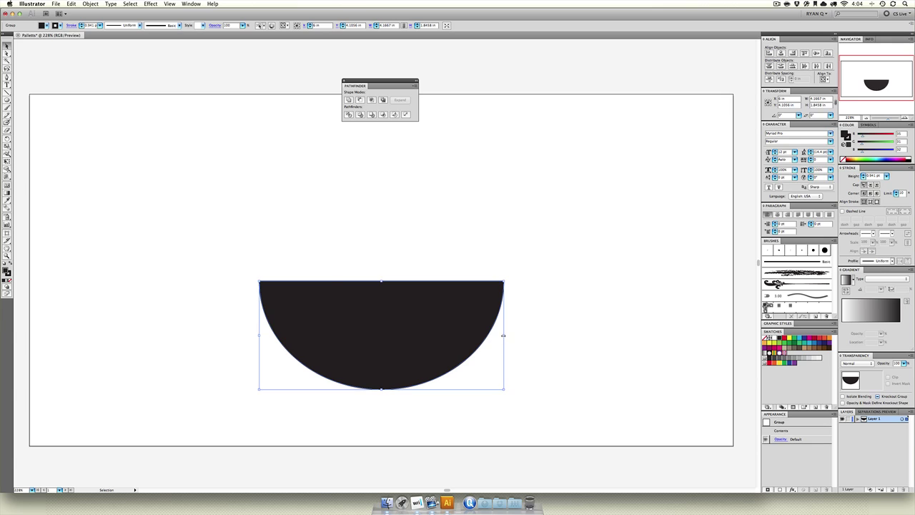
left_click_drag(504, 335, 429, 331)
Undo the changes back to the undivided circle with the horizontal line across it
key("a")
key("super+z")
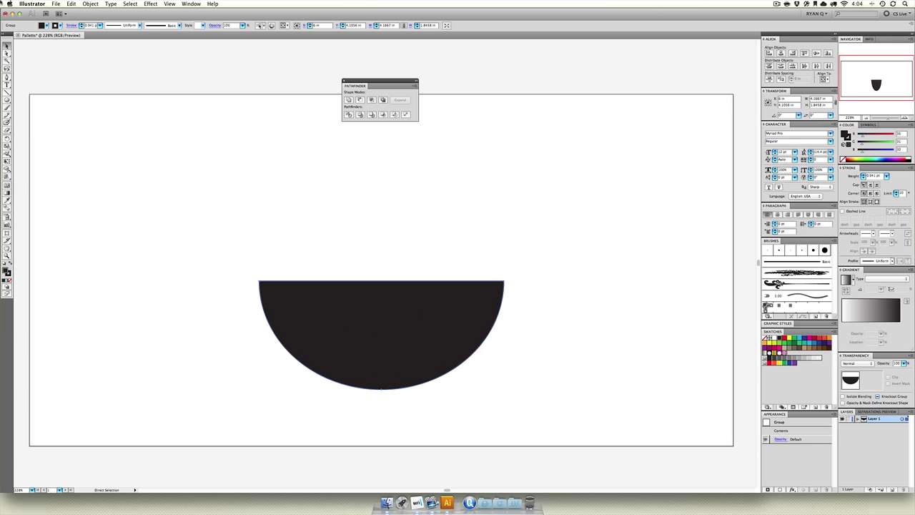
key("super+z")
key("super+z")
key("super+z")
key("super+z")
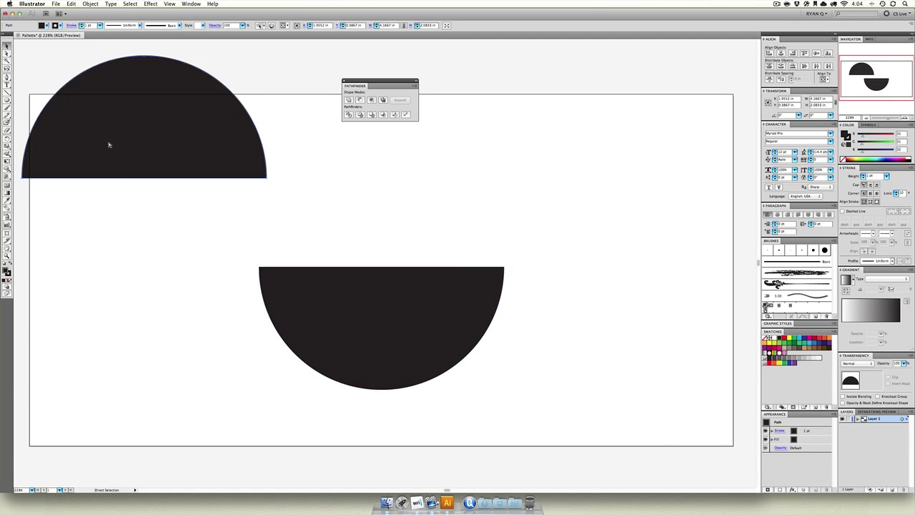
key("super+z")
Fill the circle with bright green and divide it along the horizontal line
key("v")
key("super+a")
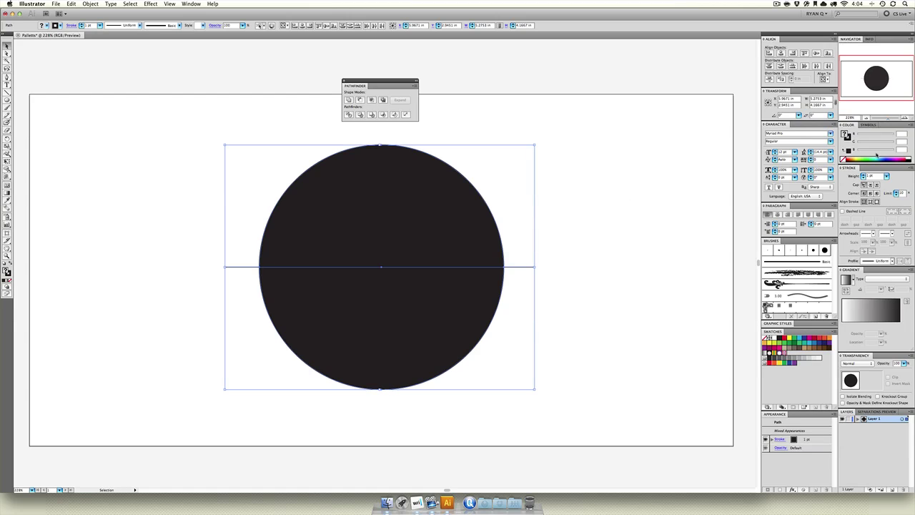
left_click(870, 159)
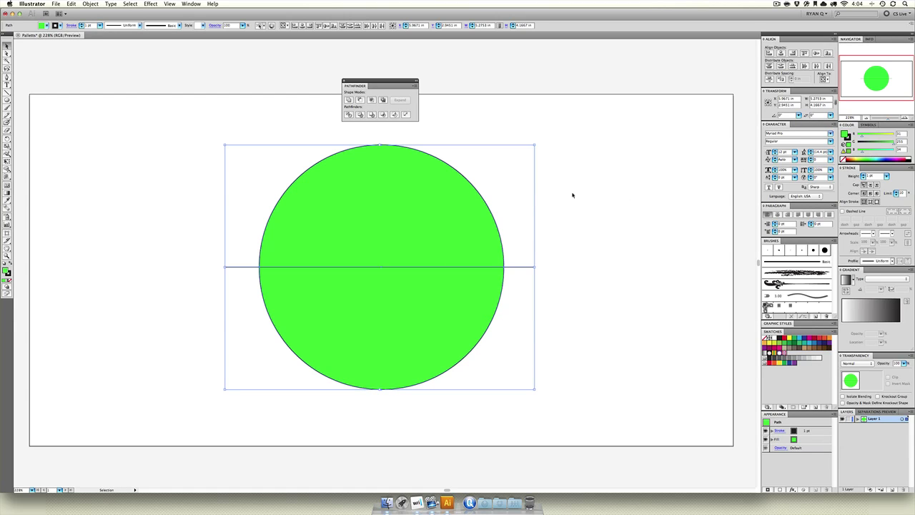
left_click(572, 196)
left_click_drag(595, 145, 191, 381)
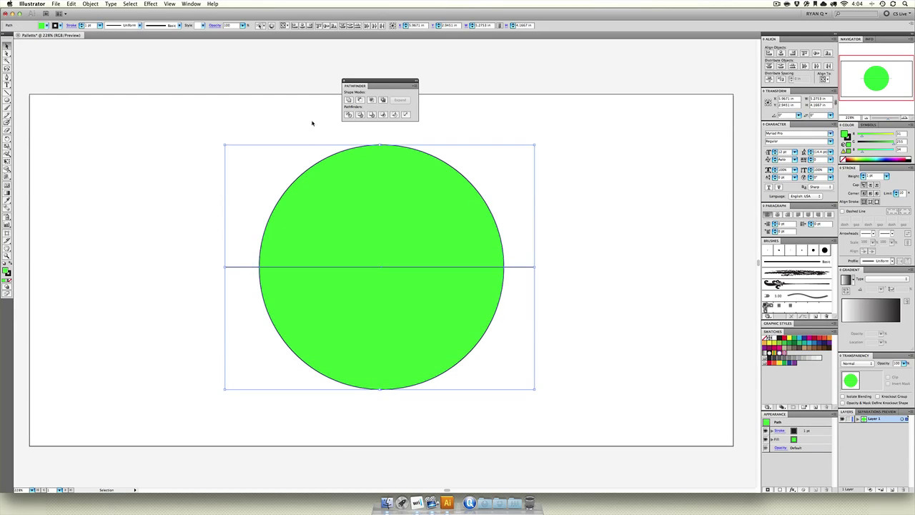
left_click(348, 114)
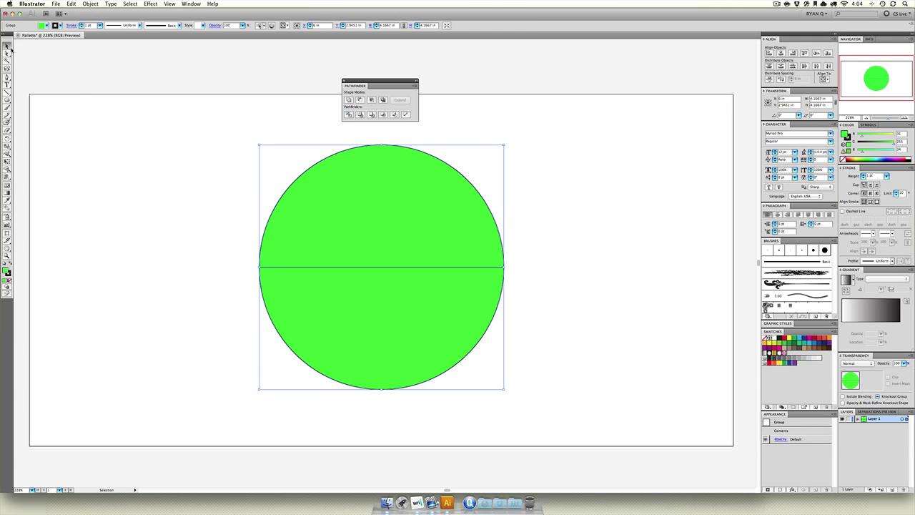
left_click(143, 156)
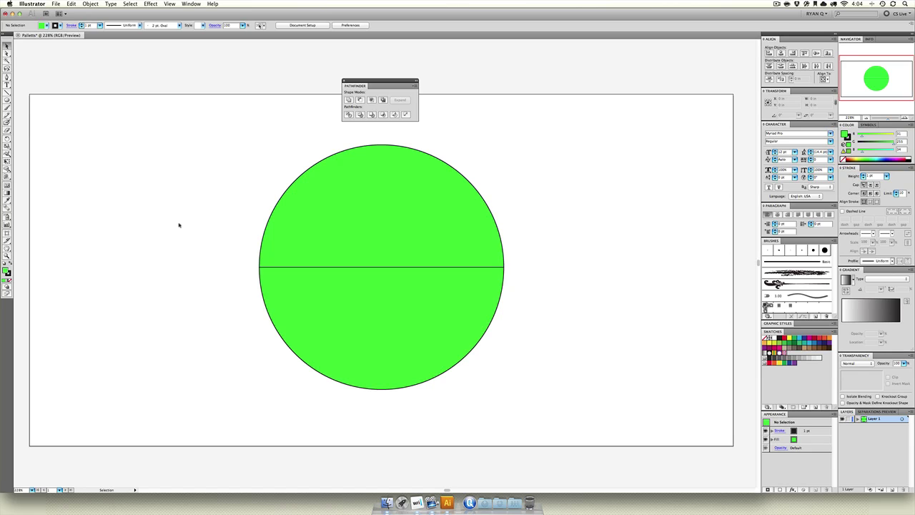
Draw a vertical line about 4.8 in long through the circle's centre and two crossing diagonal lines extending past its edge
left_click(327, 219)
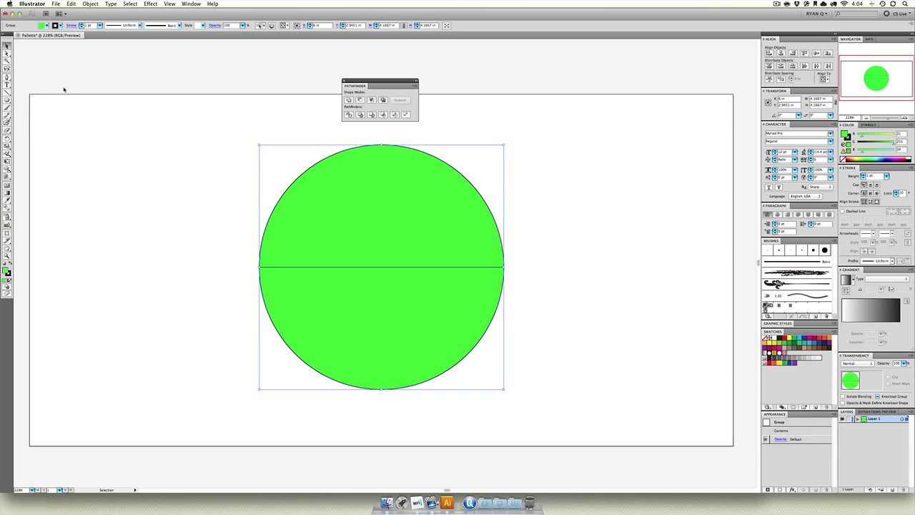
key("backslash")
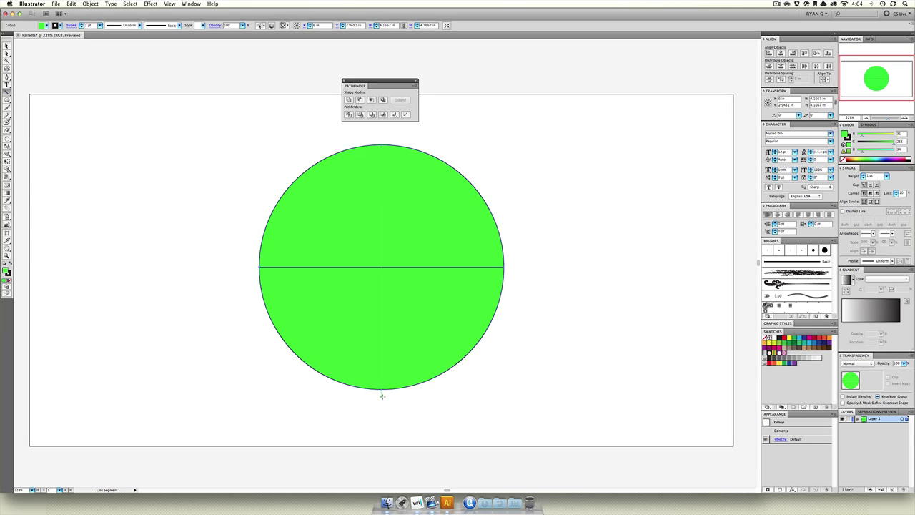
left_click_drag(381, 398, 381, 122)
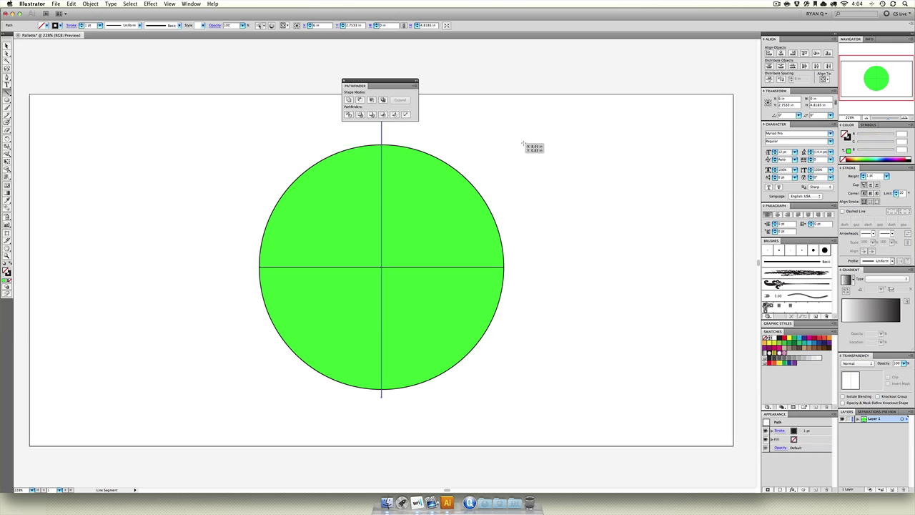
mouse_move(526, 143)
left_mouse_down()
mouse_move(402, 244)
mouse_move(251, 419)
left_mouse_up()
left_click_drag(240, 129, 547, 435)
Align the vertical and two diagonal lines to a common centre and move them onto the circle's centre
key("v")
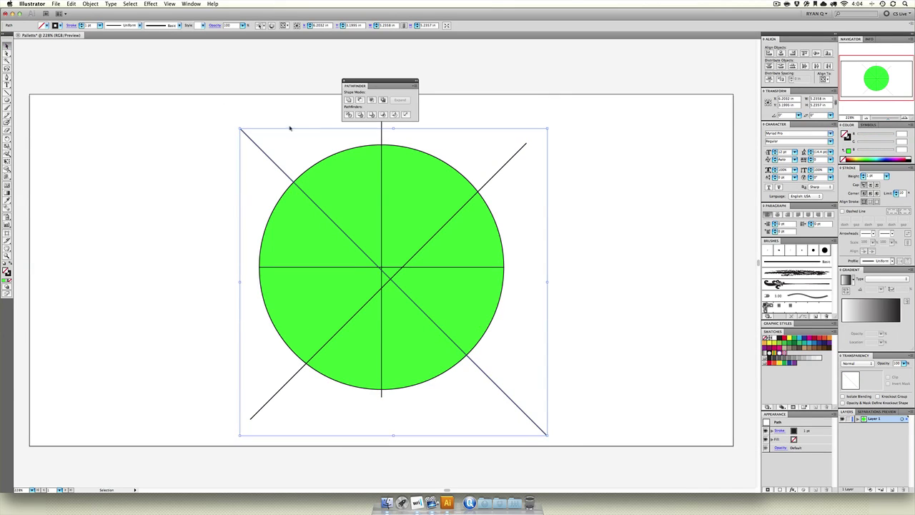
left_click_drag(564, 127, 501, 158)
left_click_drag(449, 140, 333, 135)
left_click(302, 26)
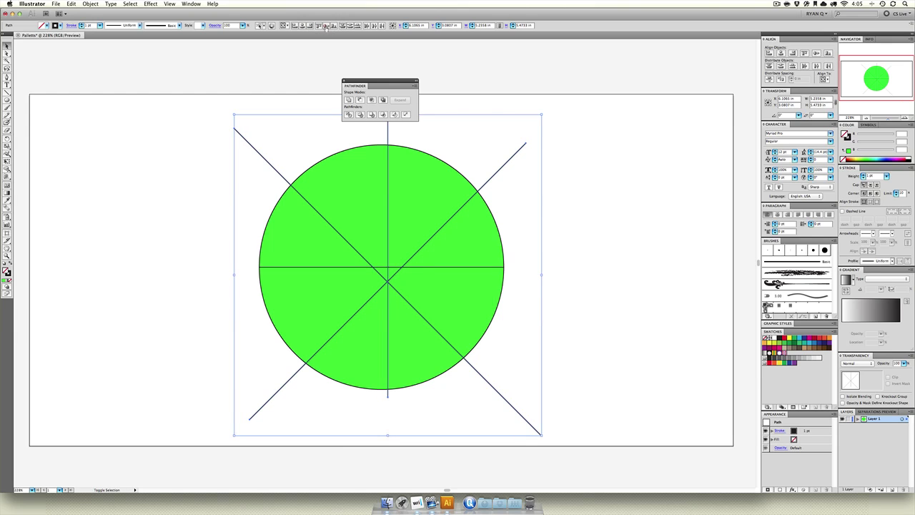
left_click(326, 26)
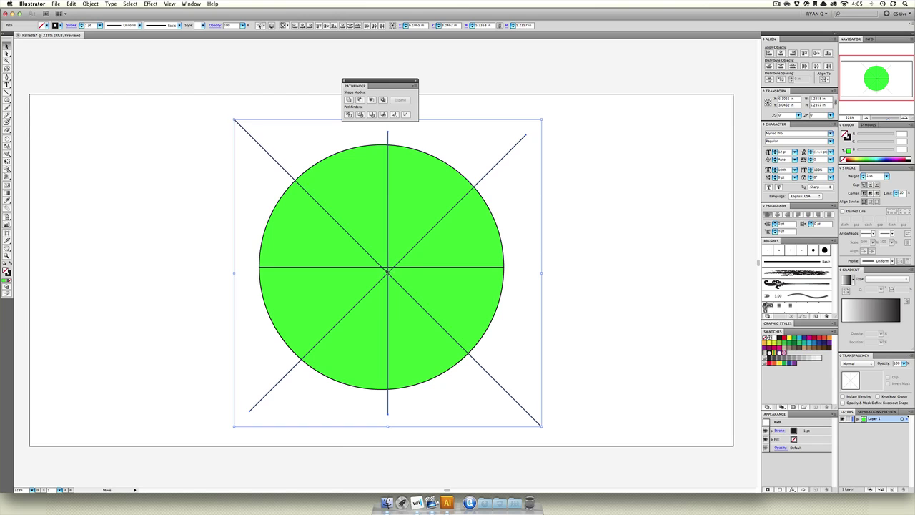
left_click_drag(387, 271, 383, 267)
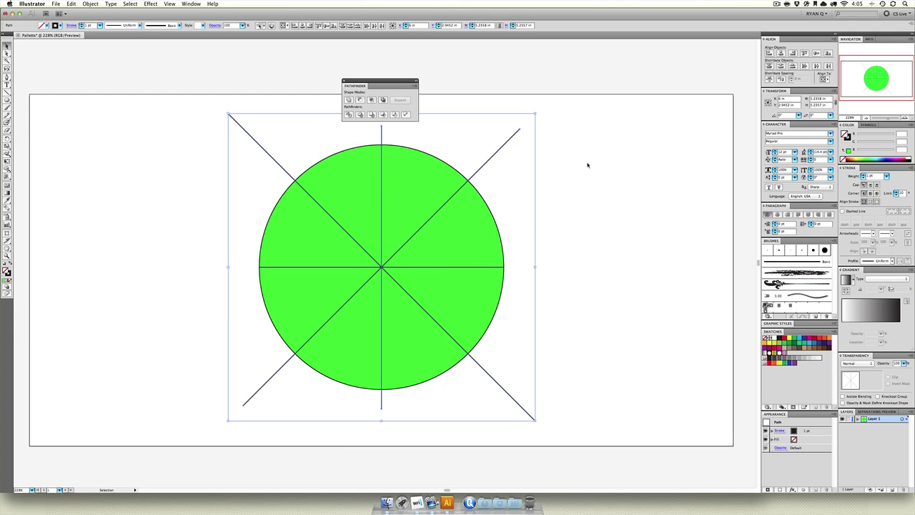
Divide the circle along all the crossing lines into eight wedges
left_click_drag(590, 130, 158, 461)
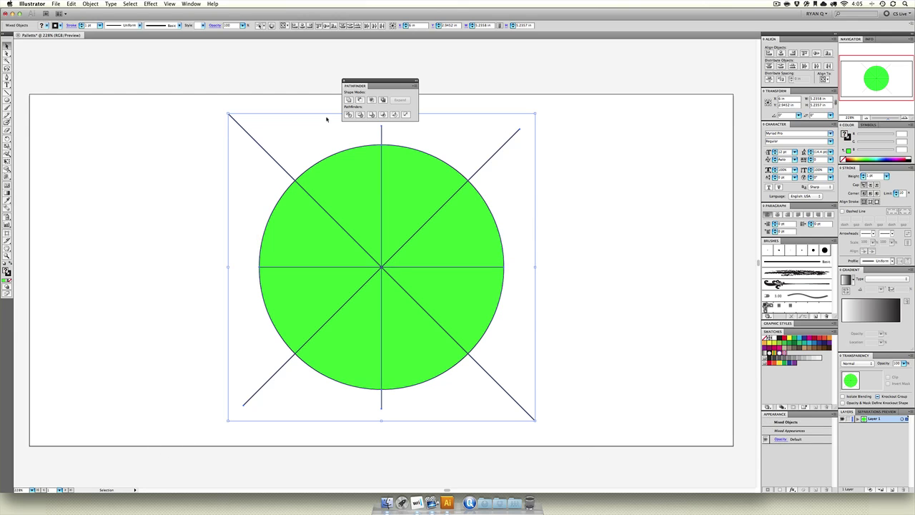
left_click(348, 114)
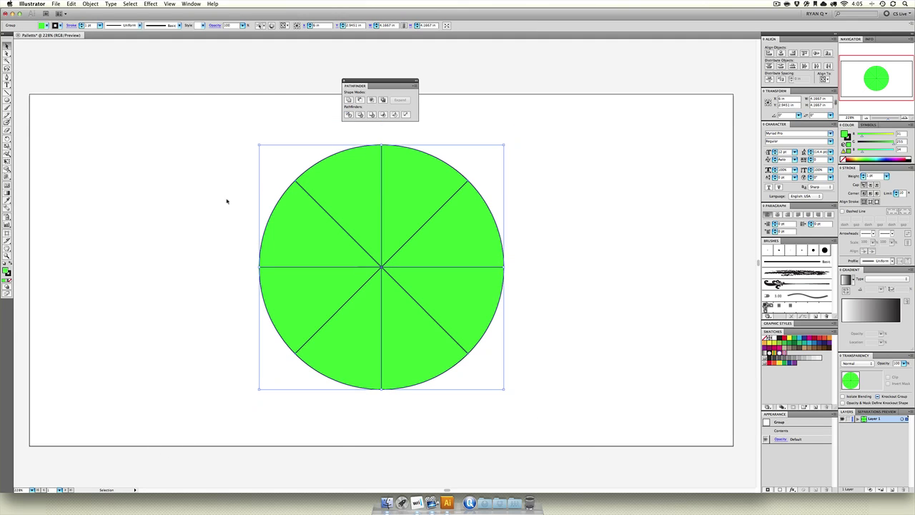
left_click(141, 169)
Shift the whole divided circle slightly up and to the right and isolate its group for editing
left_click(7, 53)
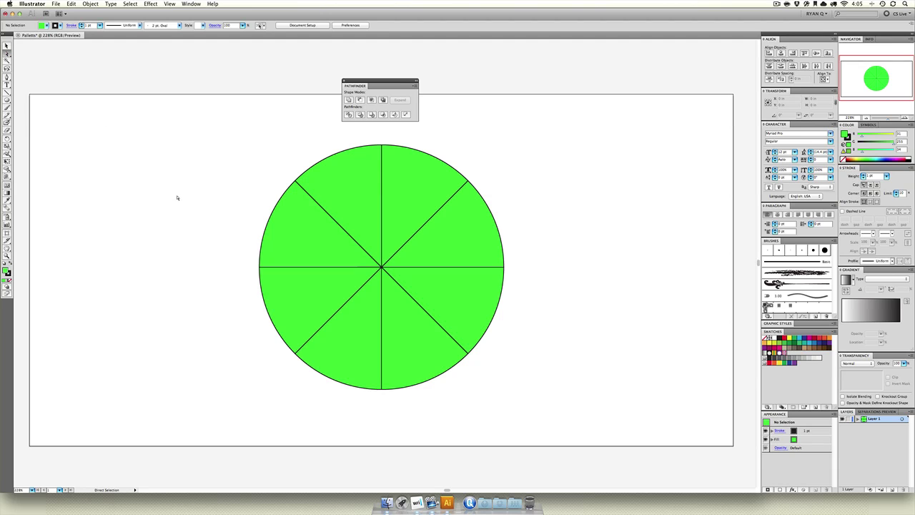
left_click(7, 45)
left_click_drag(294, 229, 351, 259)
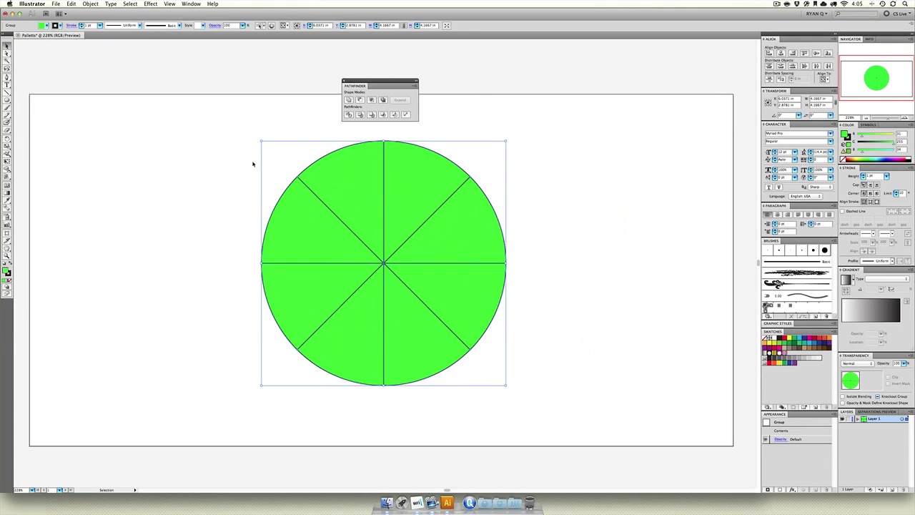
double_click(358, 212)
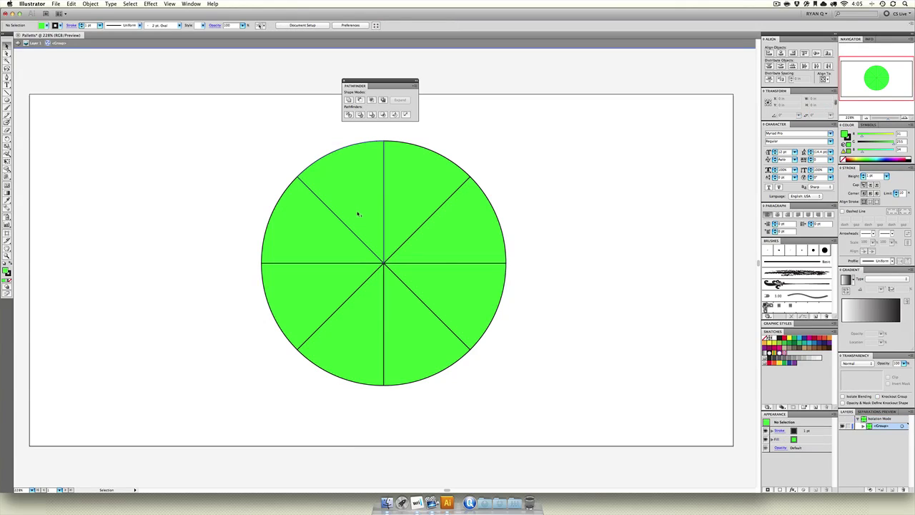
Pull three separate wedges outward, one at the upper left and two from the lower part, and exit isolation mode
left_click_drag(359, 219, 344, 127)
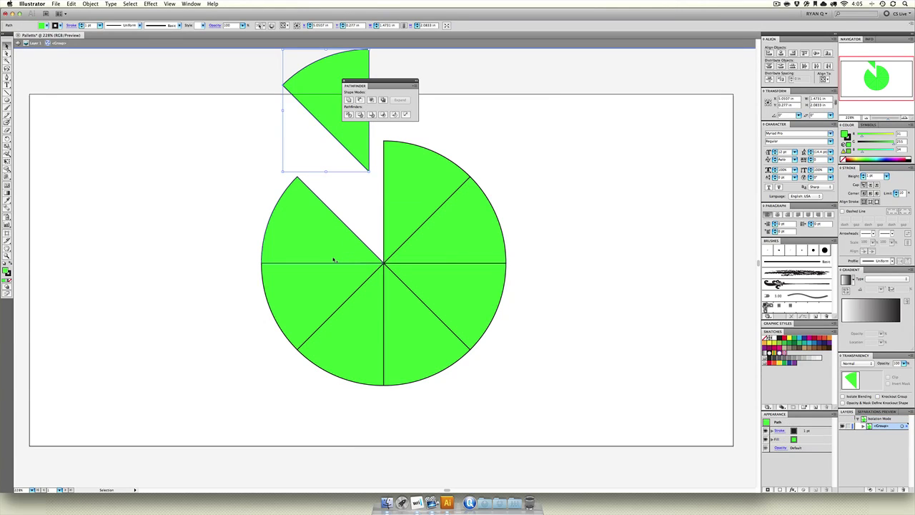
left_click_drag(310, 290, 209, 325)
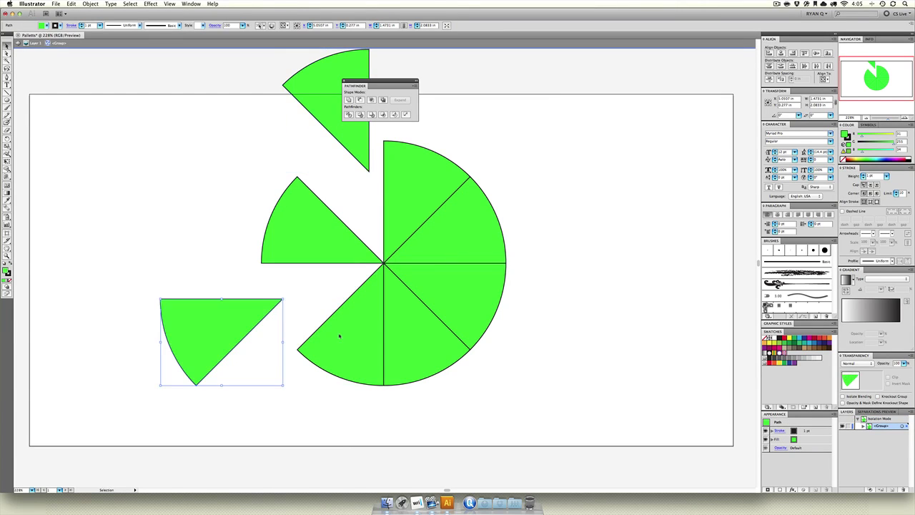
left_click_drag(398, 337, 424, 395)
double_click(558, 324)
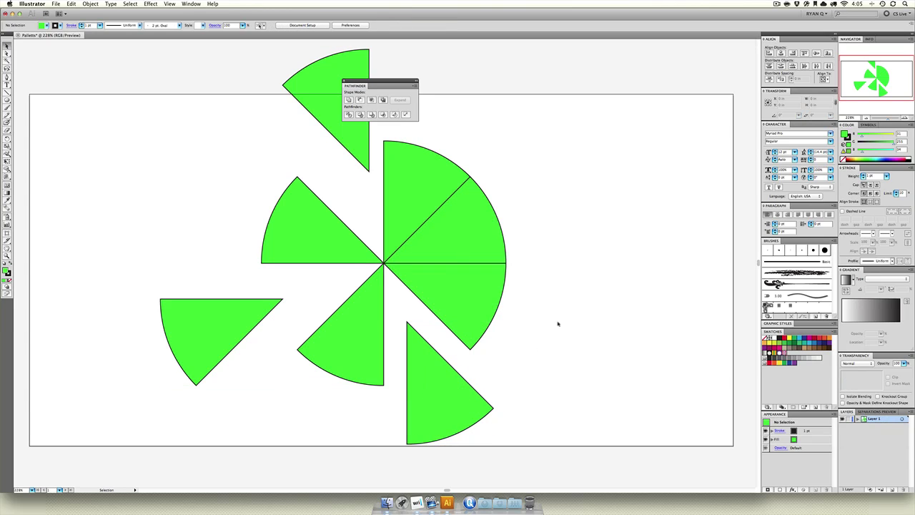
Undo the wedge moves so that all eight wedges form the full circle inside the isolated group
key("super+z")
key("super+z")
key("super+z")
key("super+z")
key("super+z")
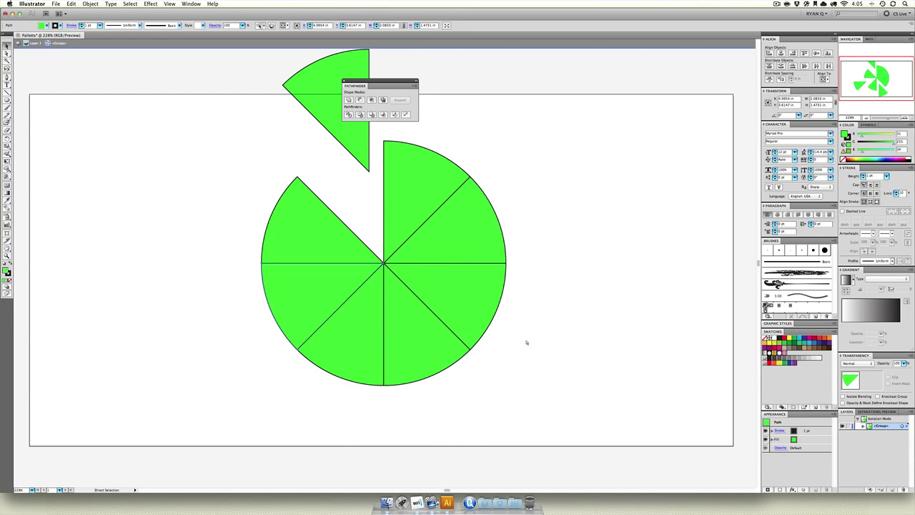
key("super+z")
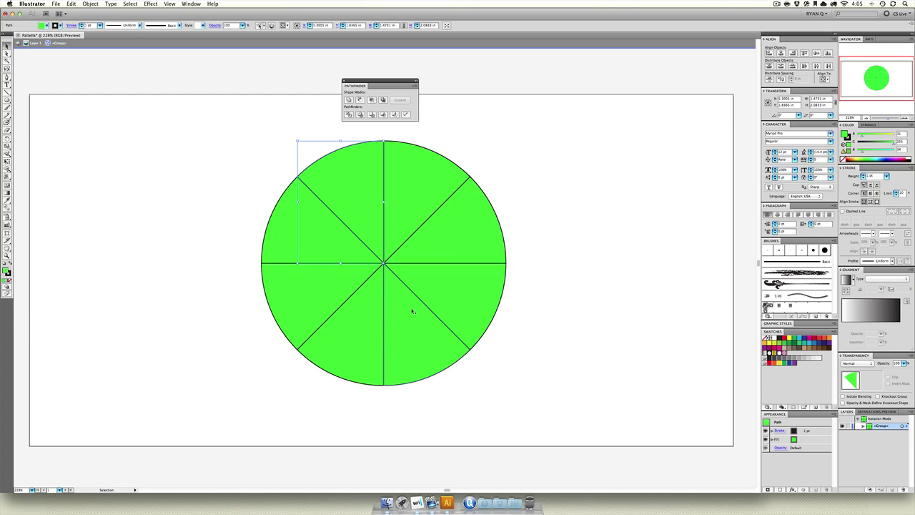
Move the two lower-left wedges together down and left, and pull the wedge left of the vertical line upward
left_click_drag(343, 325, 285, 320)
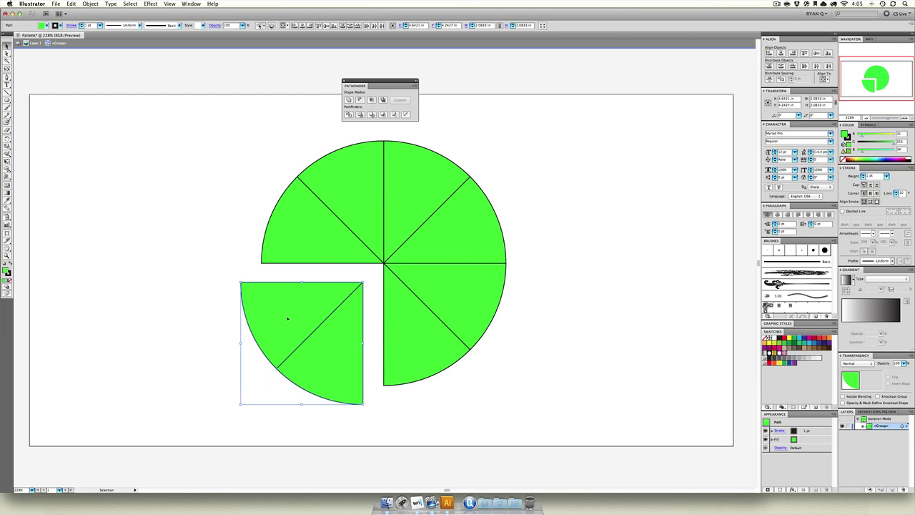
left_click_drag(351, 181, 339, 150)
Unite the four right-hand wedges into a half circle and the two lower-left wedges into a quarter circle
left_click_drag(525, 169, 422, 274)
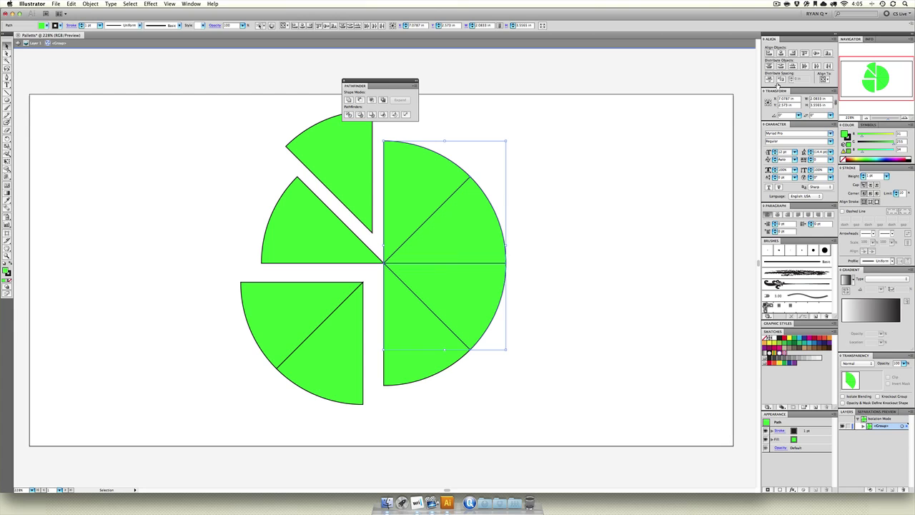
left_click(347, 100)
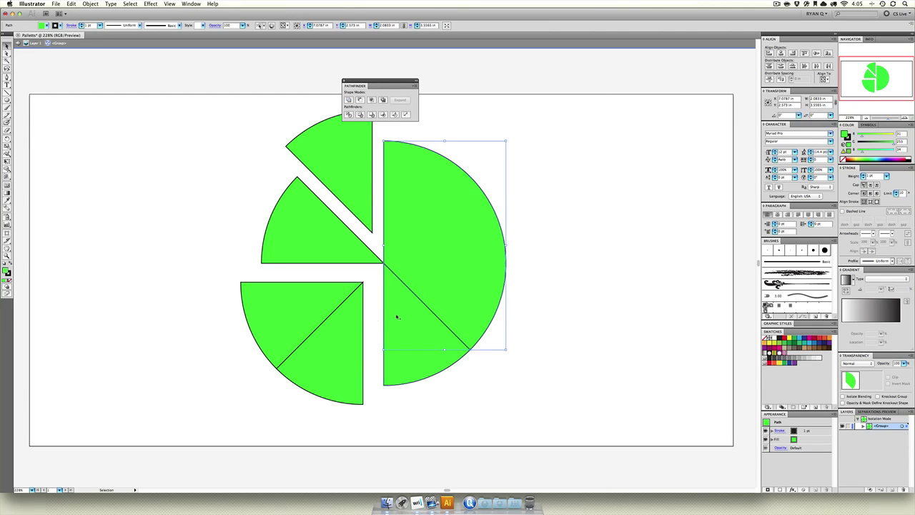
left_click_drag(235, 383, 347, 293)
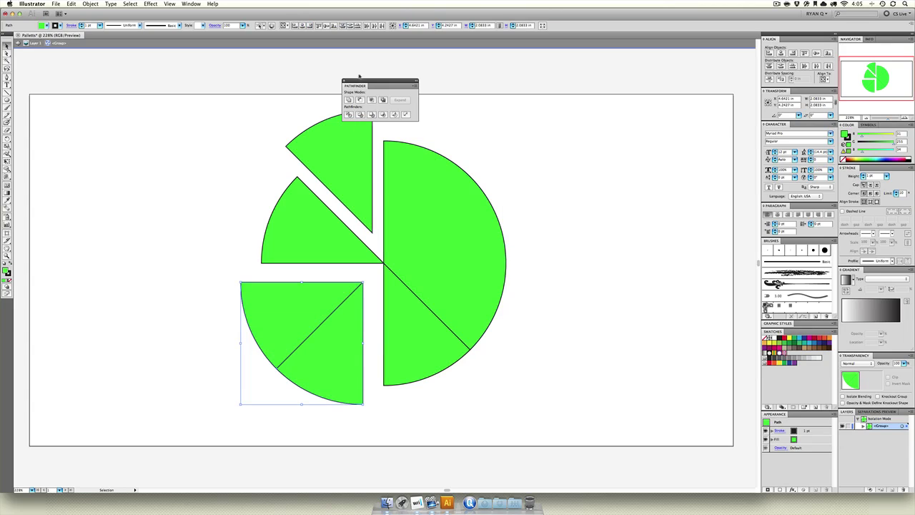
left_click(348, 100)
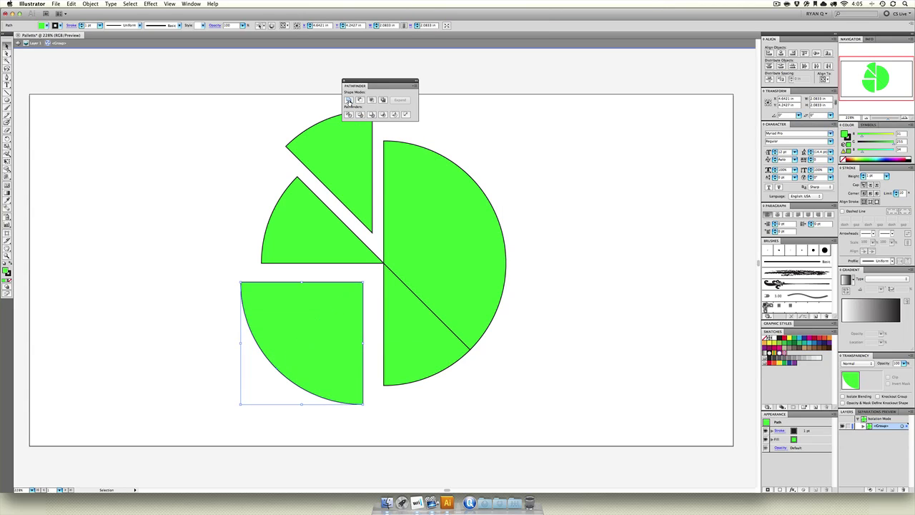
left_click(400, 319)
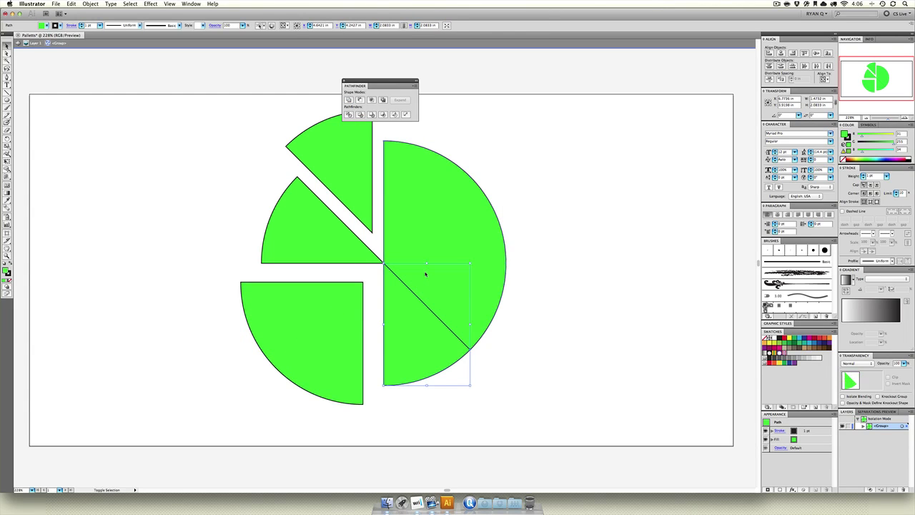
left_click(348, 100)
Move the remaining left wedge slightly up and left, and nudge the quarter circle slightly up and right
right_click(299, 259)
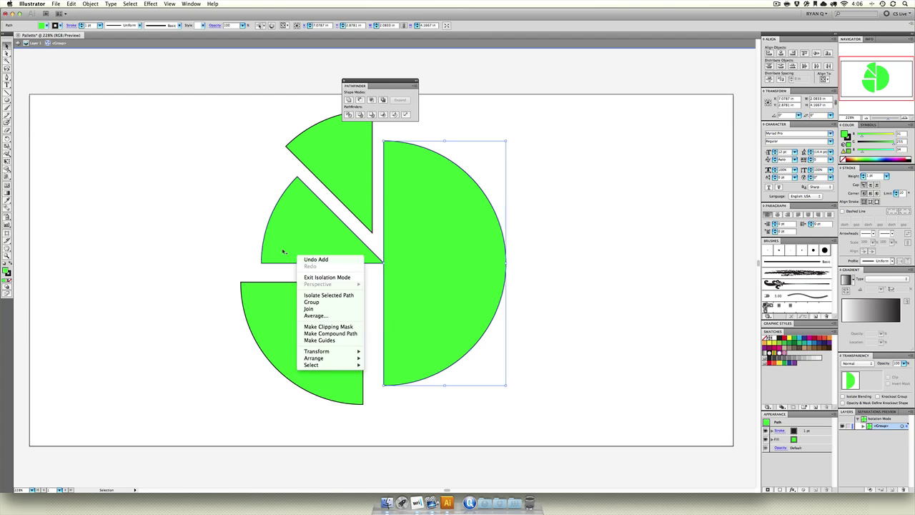
left_click_drag(289, 232, 273, 227)
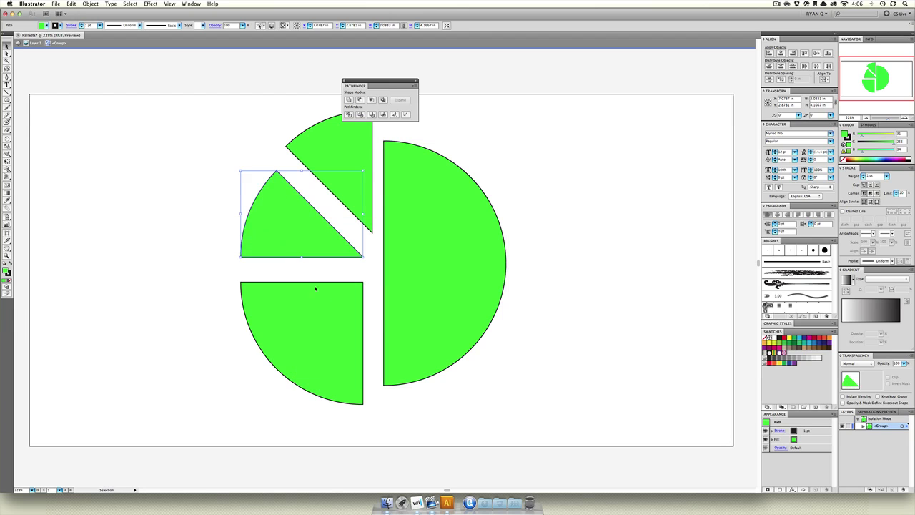
left_click_drag(324, 300, 332, 291)
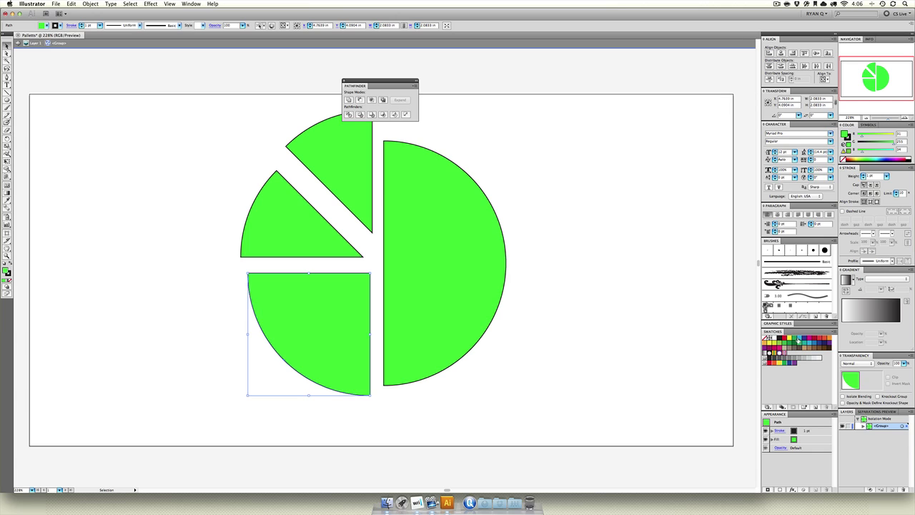
Fill the quarter circle light blue, the left wedge red, the upper wedge yellow and the half circle dark green, and recolour the upper wedge orange
left_click(799, 340)
left_click(308, 218)
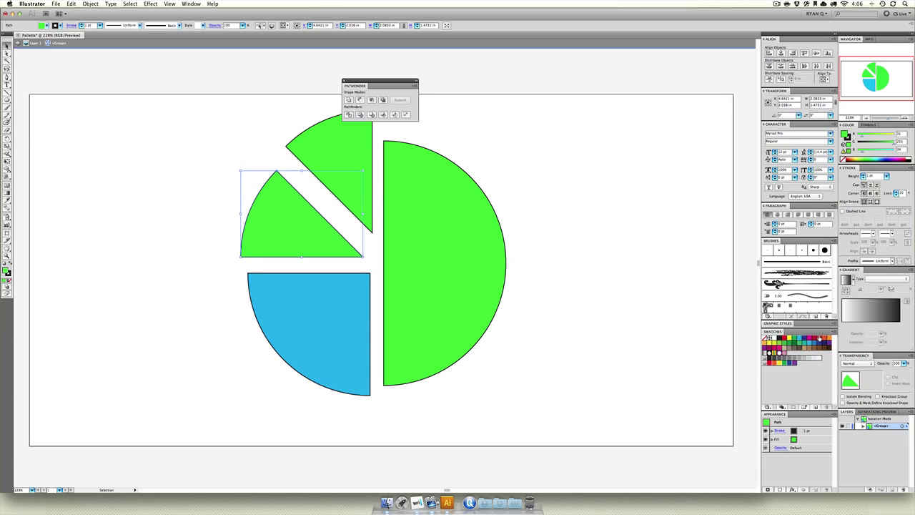
left_click(827, 340)
left_click(333, 157)
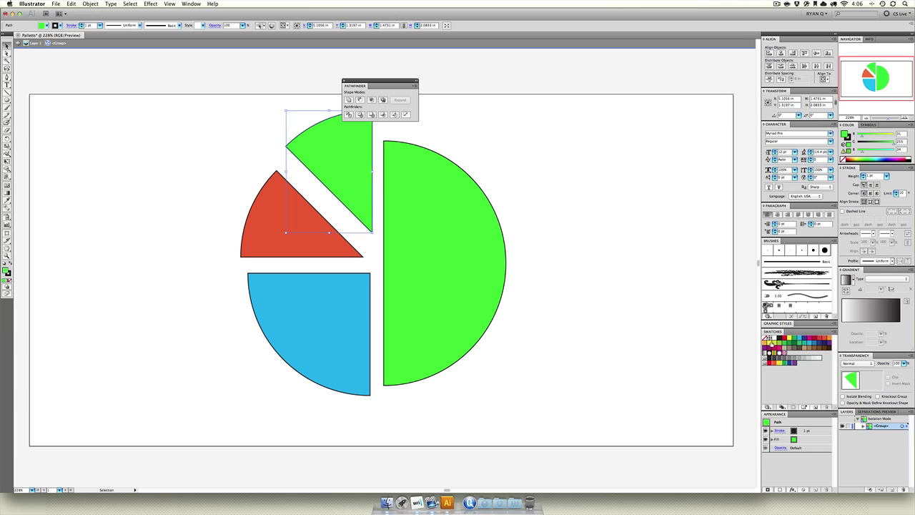
left_click(772, 344)
left_click(435, 208)
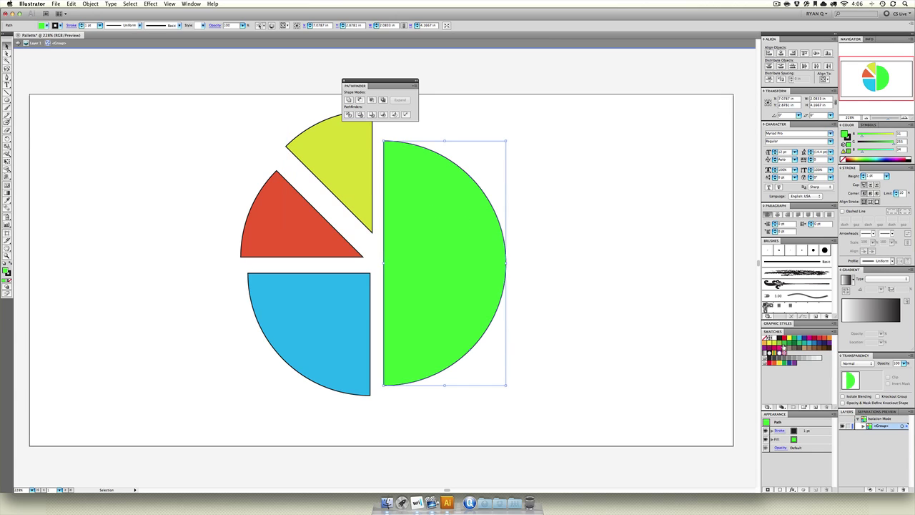
left_click(787, 344)
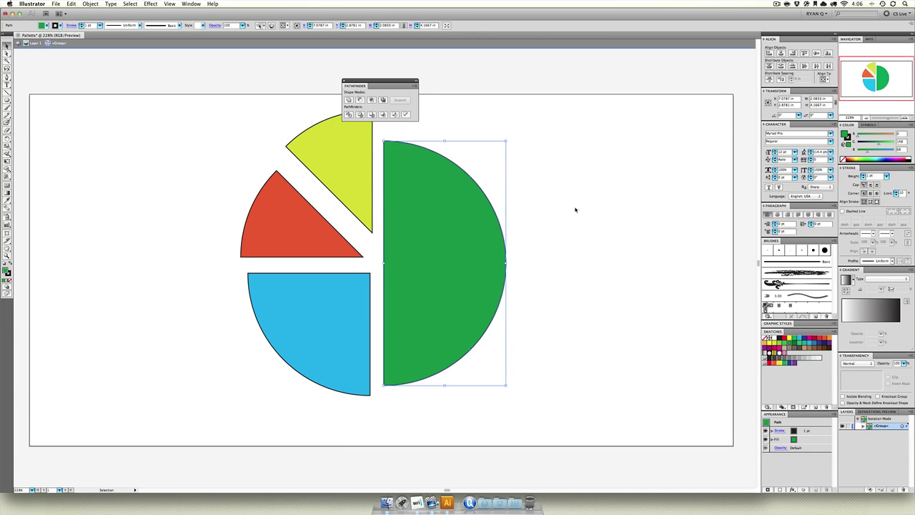
left_click(356, 172)
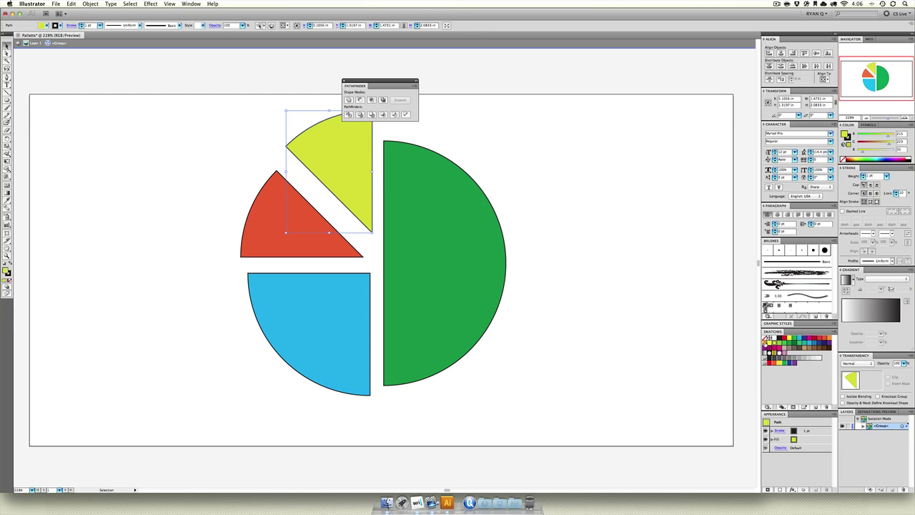
left_click(777, 341)
Remove the stroke from all four pie slices and exit the isolated group
left_click(596, 260)
left_click_drag(538, 150, 280, 348)
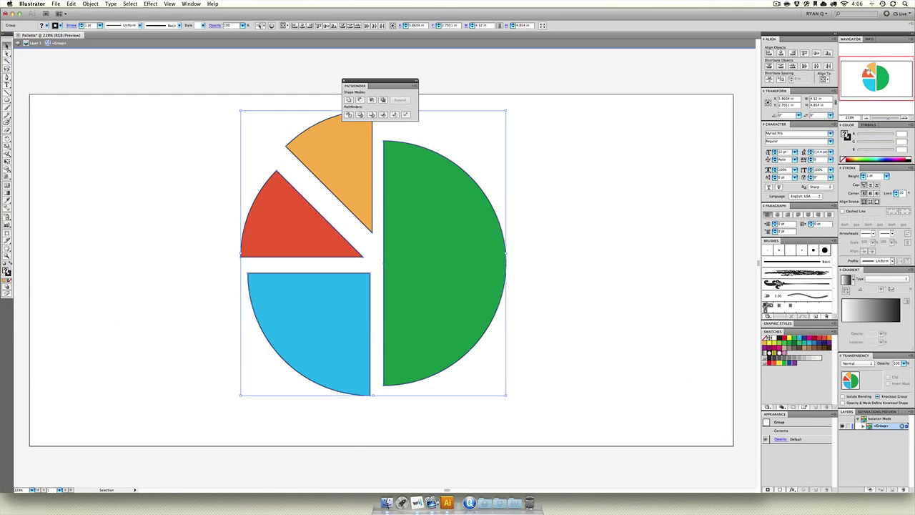
left_click(848, 140)
left_click(843, 159)
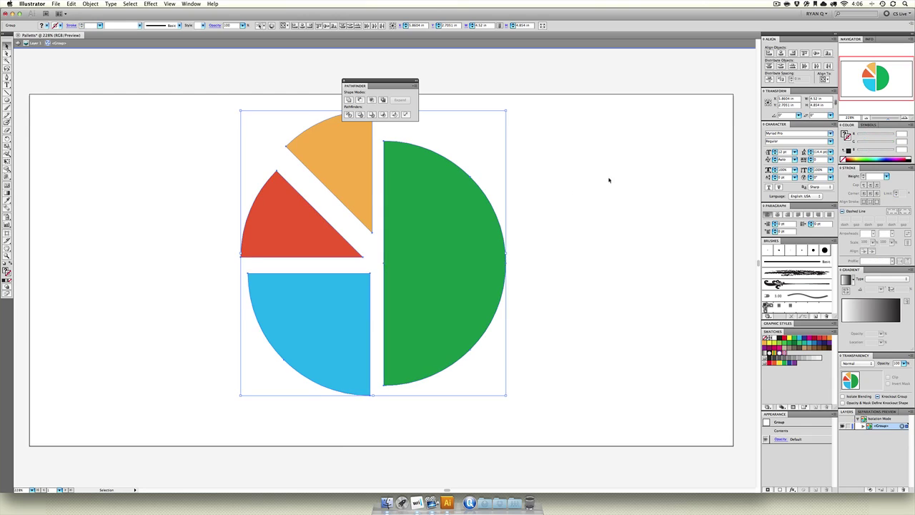
left_click(572, 193)
double_click(572, 193)
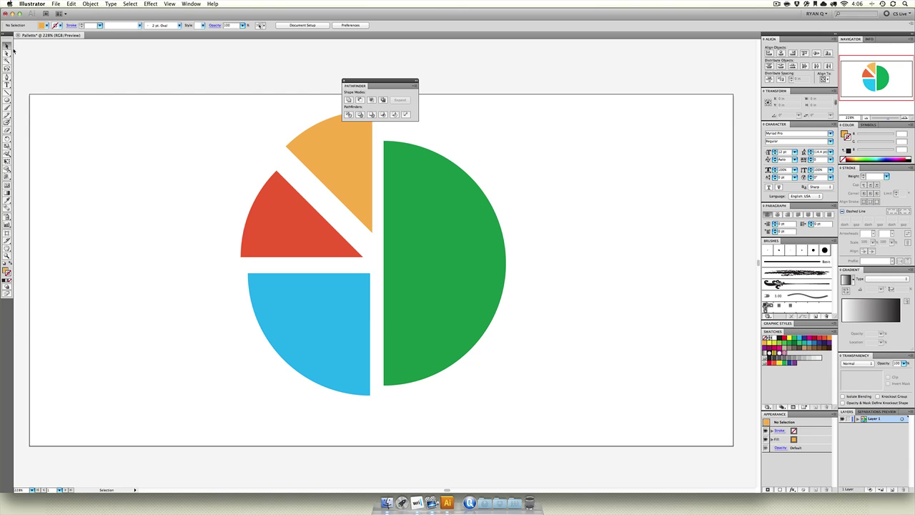
Delete the whole pie chart and open Saving2.ai from the In Class folder on the Desktop
left_click_drag(181, 137, 576, 403)
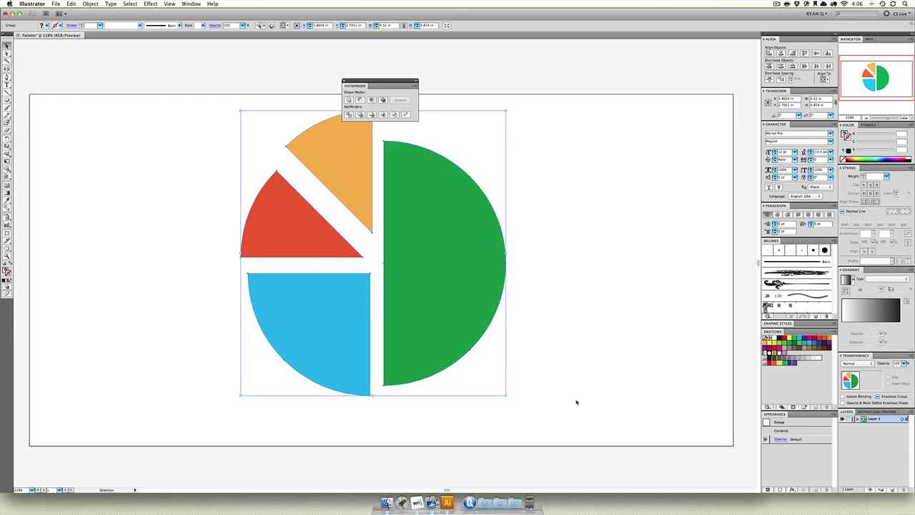
left_click(55, 3)
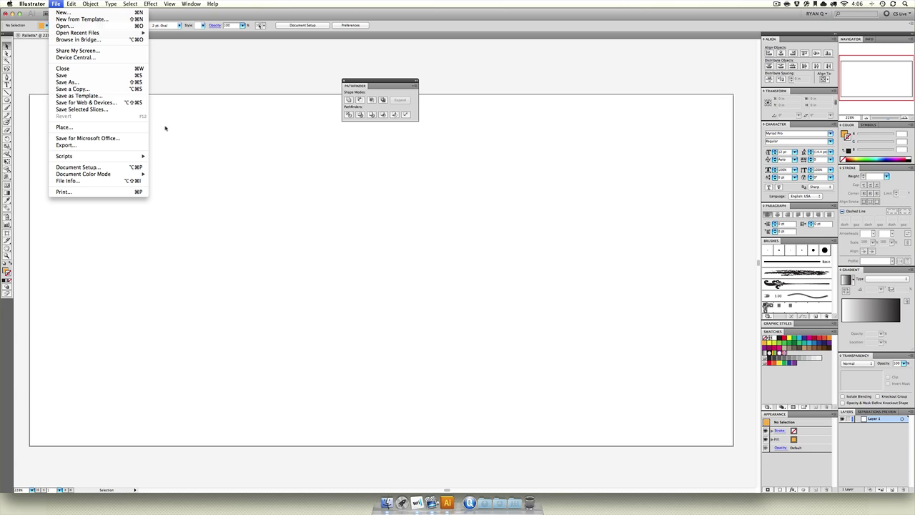
left_click(69, 26)
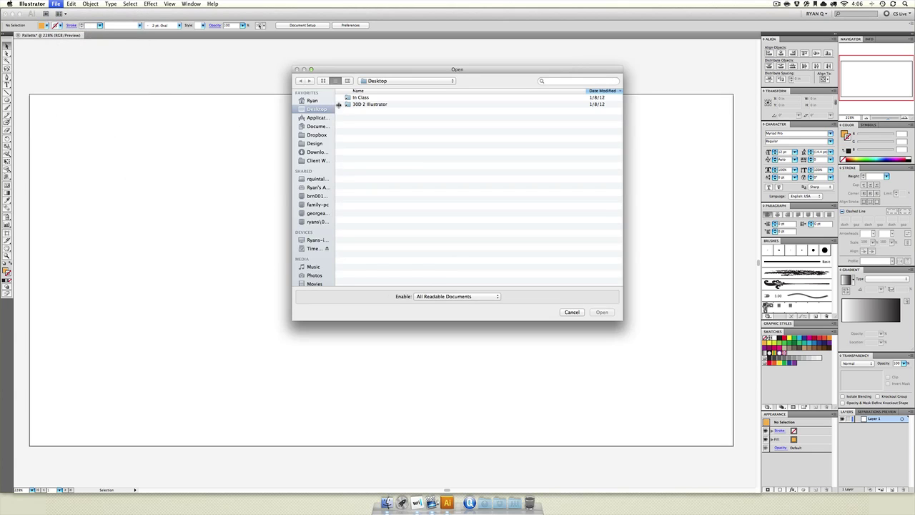
double_click(372, 99)
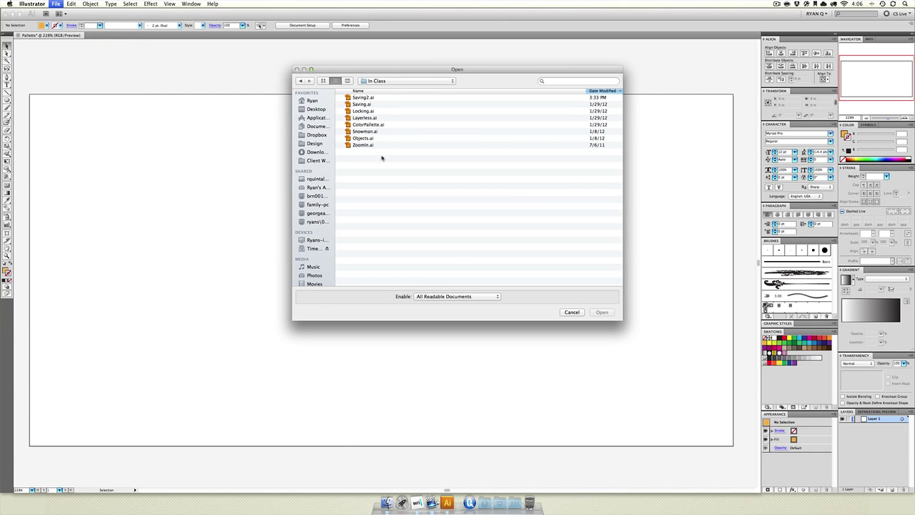
key("Escape")
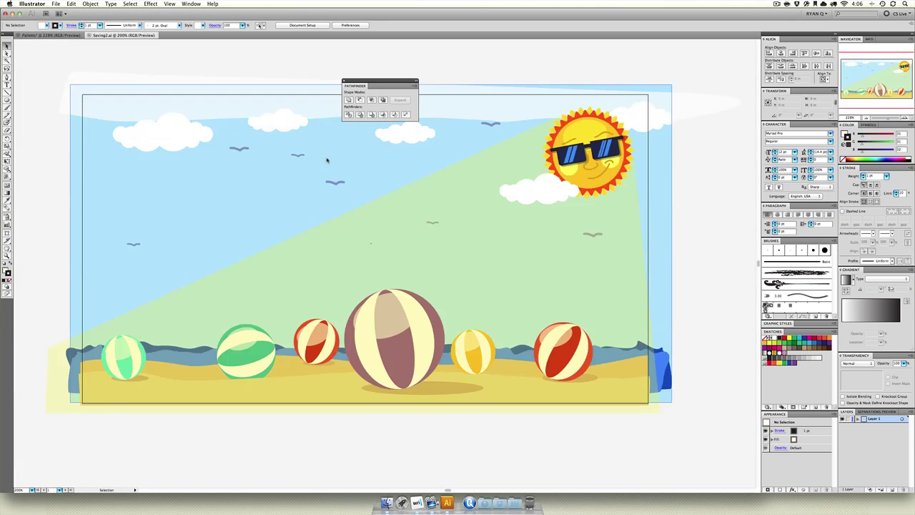
Shift the sun with sunglasses to the left side of the beach scene and copy it into the empty document
left_click(615, 153)
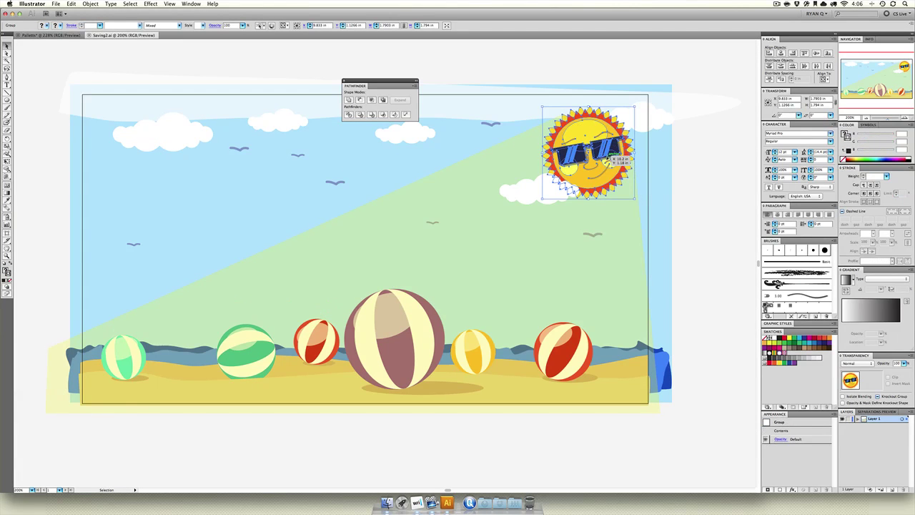
left_click_drag(606, 157, 244, 162)
key("a")
left_click(32, 36)
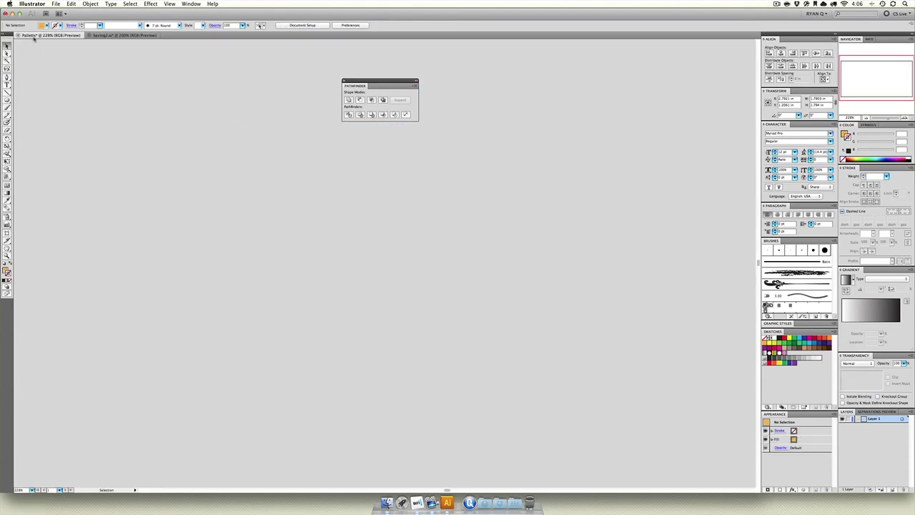
key("v")
key("super+v")
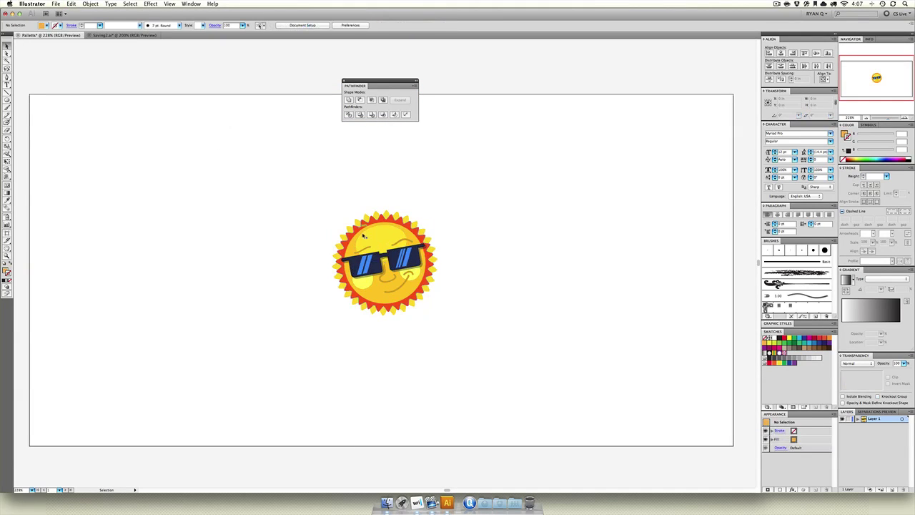
Enlarge the pasted sun proportionally to about 4.93 in wide and select it
left_click_drag(438, 210, 528, 90)
left_click(565, 155)
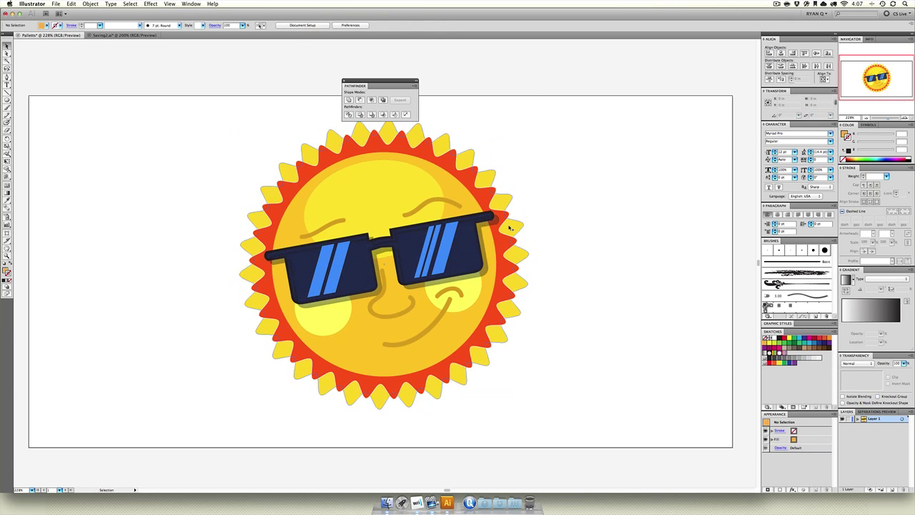
left_click_drag(602, 115, 139, 417)
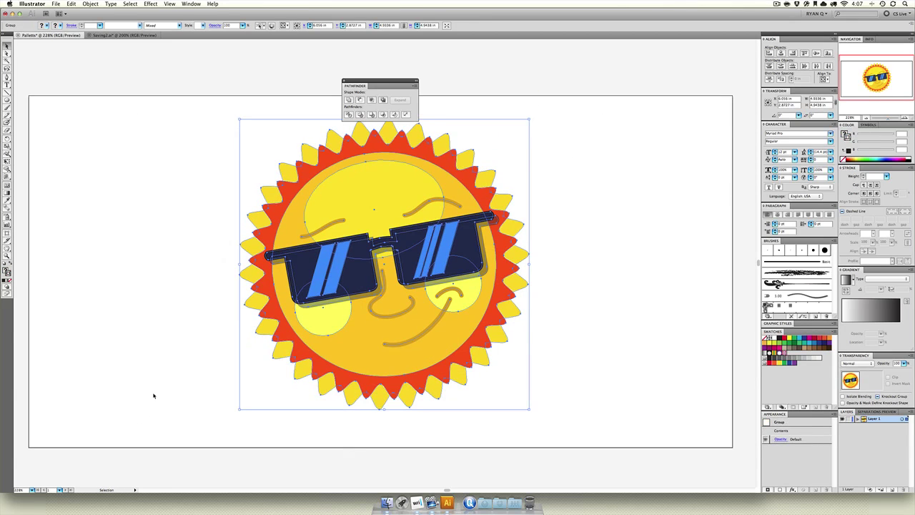
Draw a circle about 4.64 in across over the sun's upper-right part, shift it slightly down and fill it purple
left_click_drag(7, 100, 56, 116)
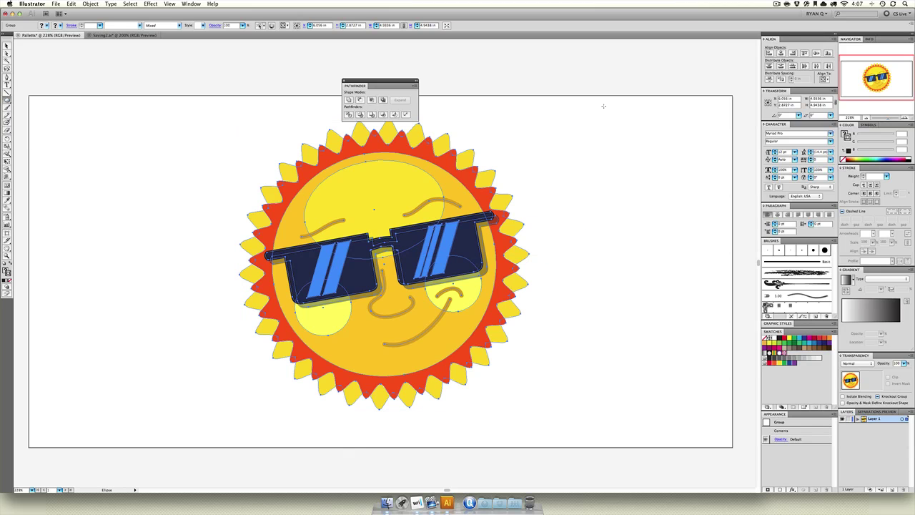
left_click_drag(605, 70, 331, 345)
left_click(6, 46)
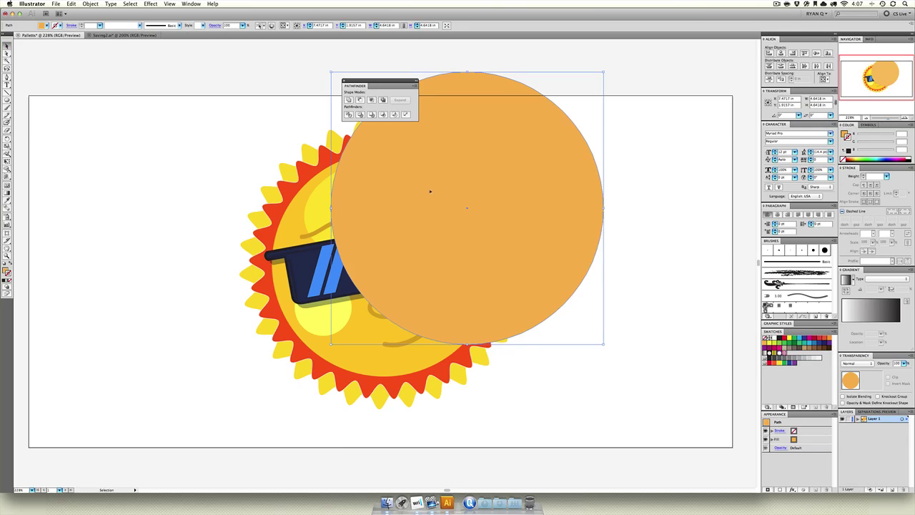
left_click_drag(430, 191, 432, 208)
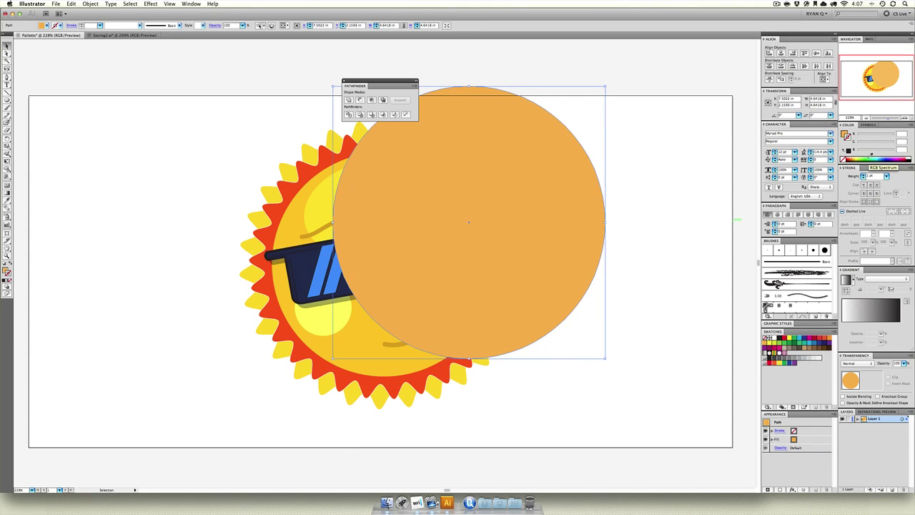
left_click(845, 134)
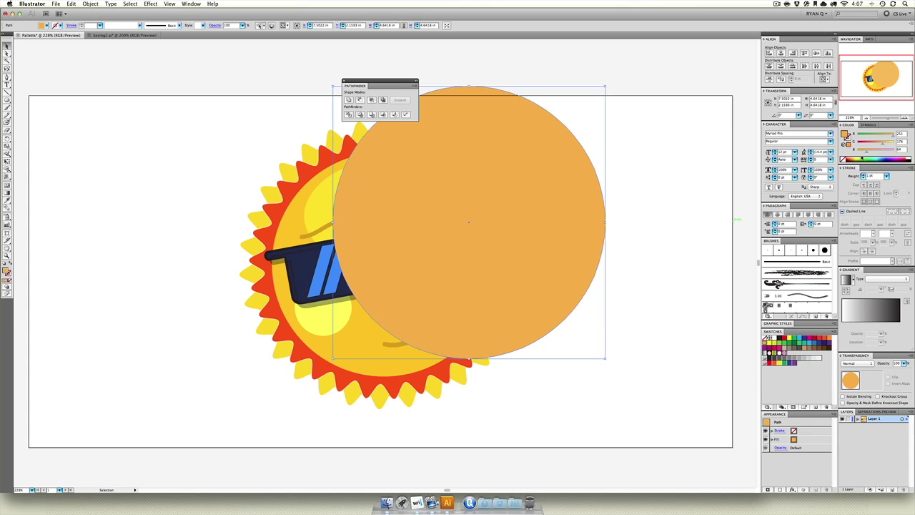
left_click(896, 155)
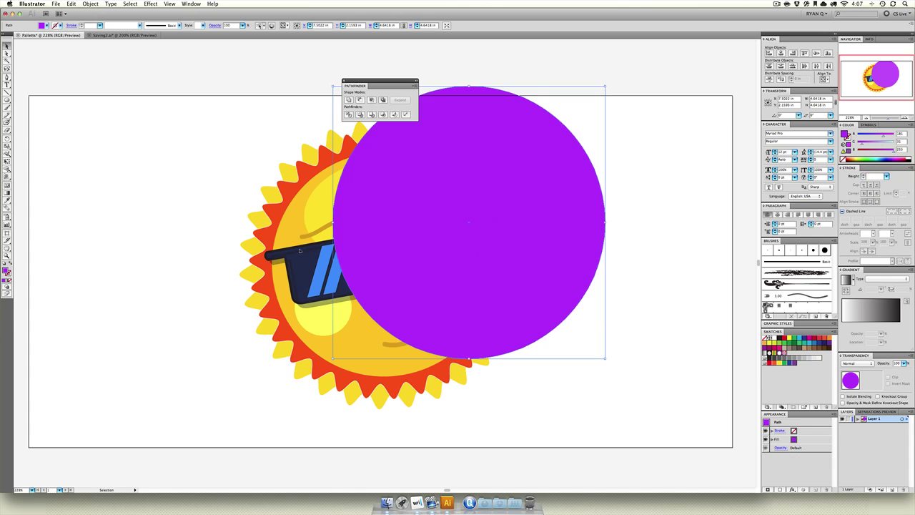
Divide the sun and the overlapping purple circle together with Pathfinder
left_click(305, 344)
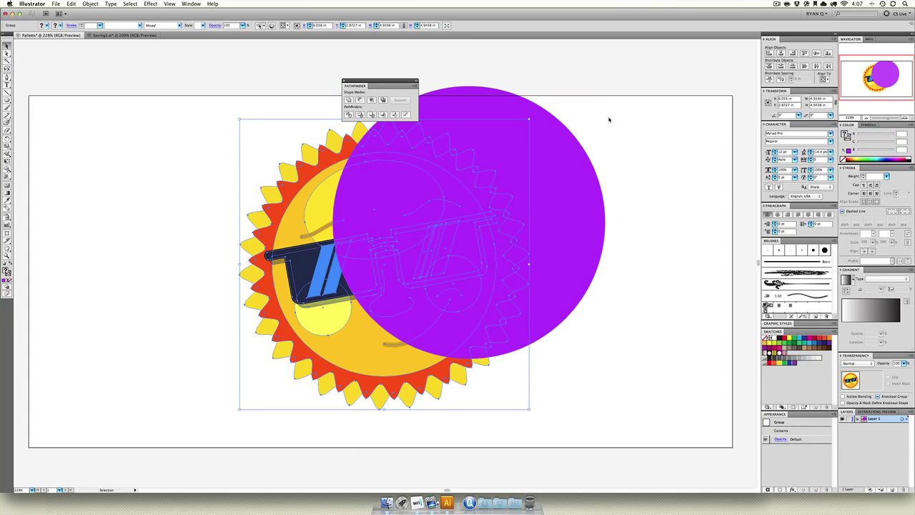
left_click_drag(306, 344, 194, 424)
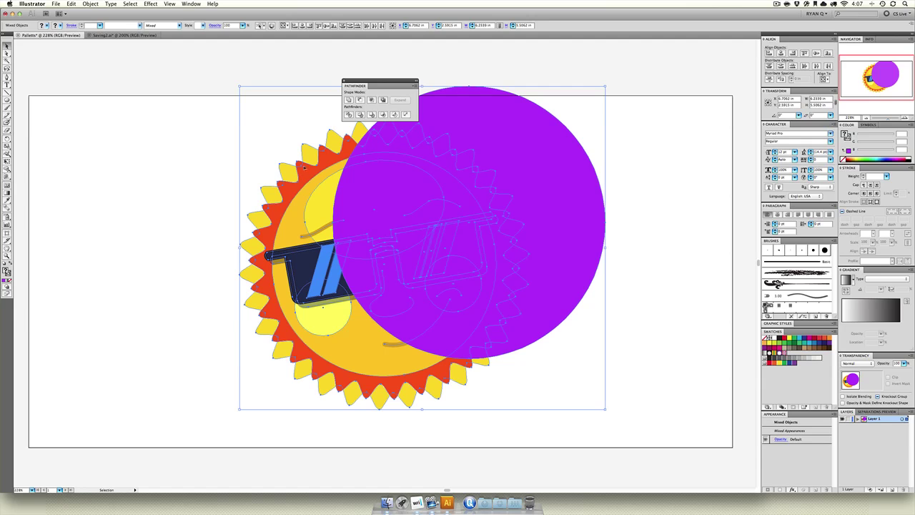
left_click(348, 115)
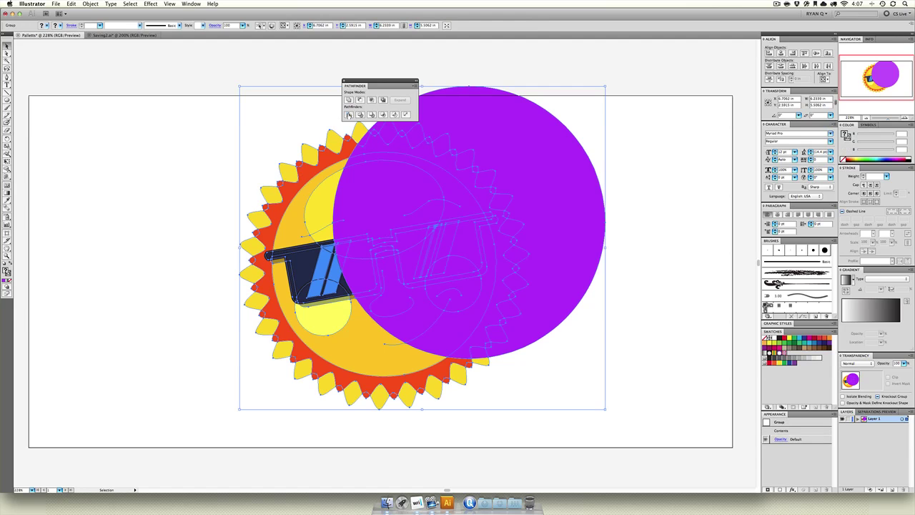
Select all the purple pieces with the Magic Wand and delete them, leaving a crescent of the sun
left_click(7, 54)
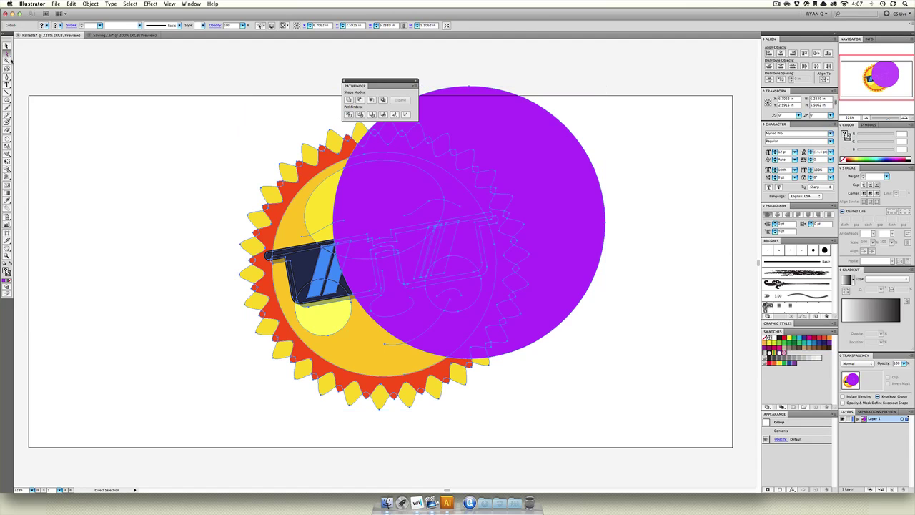
left_click(7, 61)
left_click(250, 163)
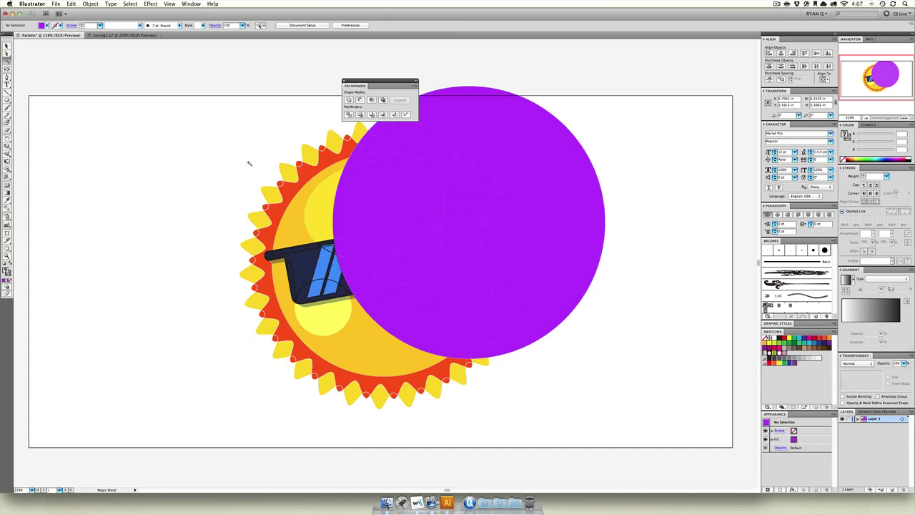
left_click(459, 227)
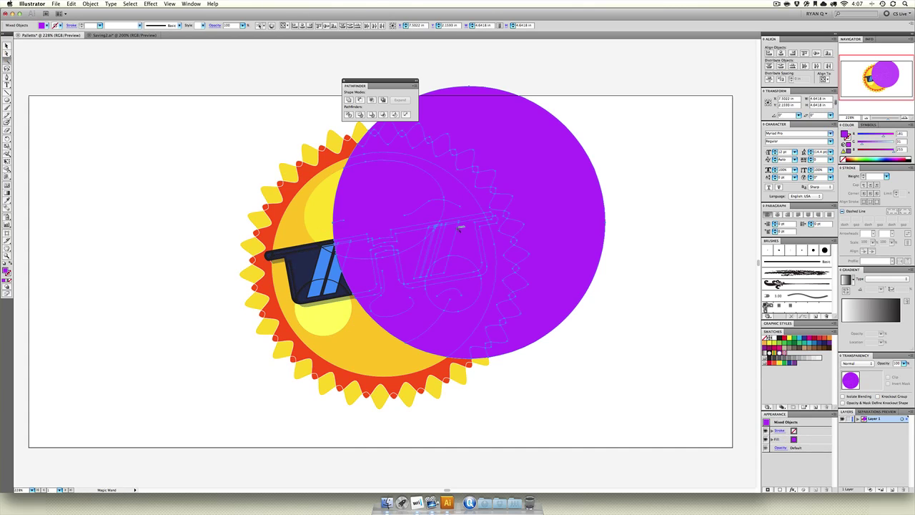
key("Delete")
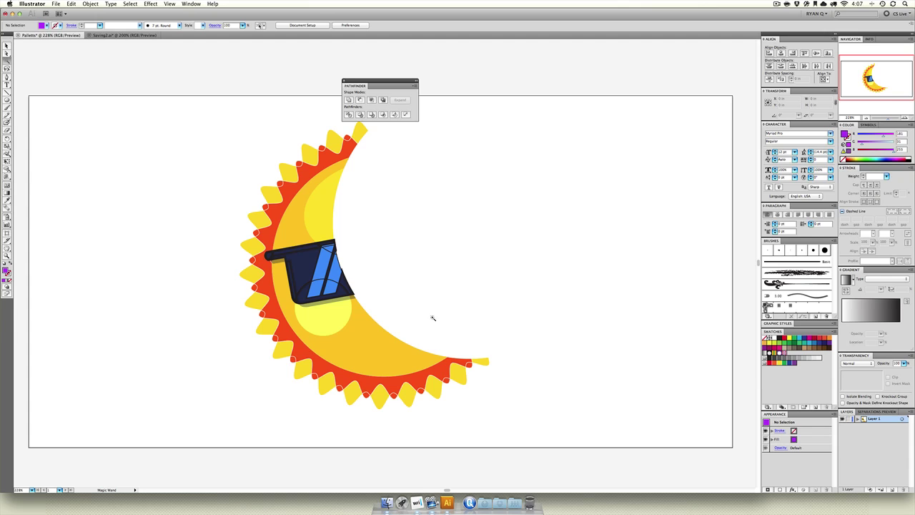
Move the crescent sun up and to the left, and delete it from the artboard
left_click(7, 46)
left_click_drag(464, 210, 382, 263)
left_click_drag(331, 302, 296, 313)
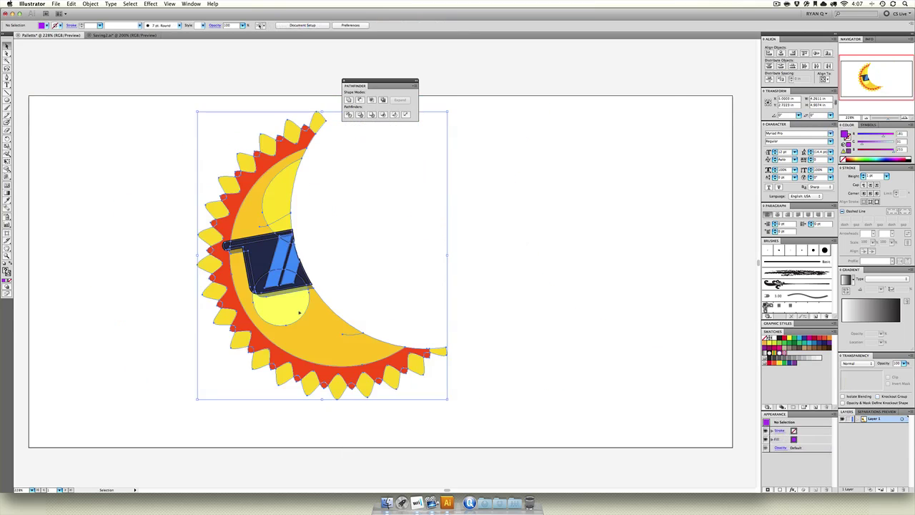
key("Delete")
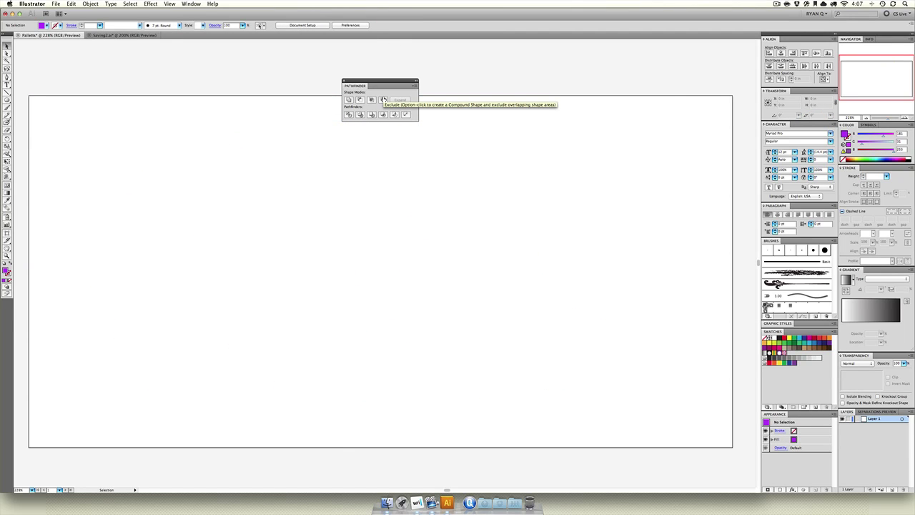